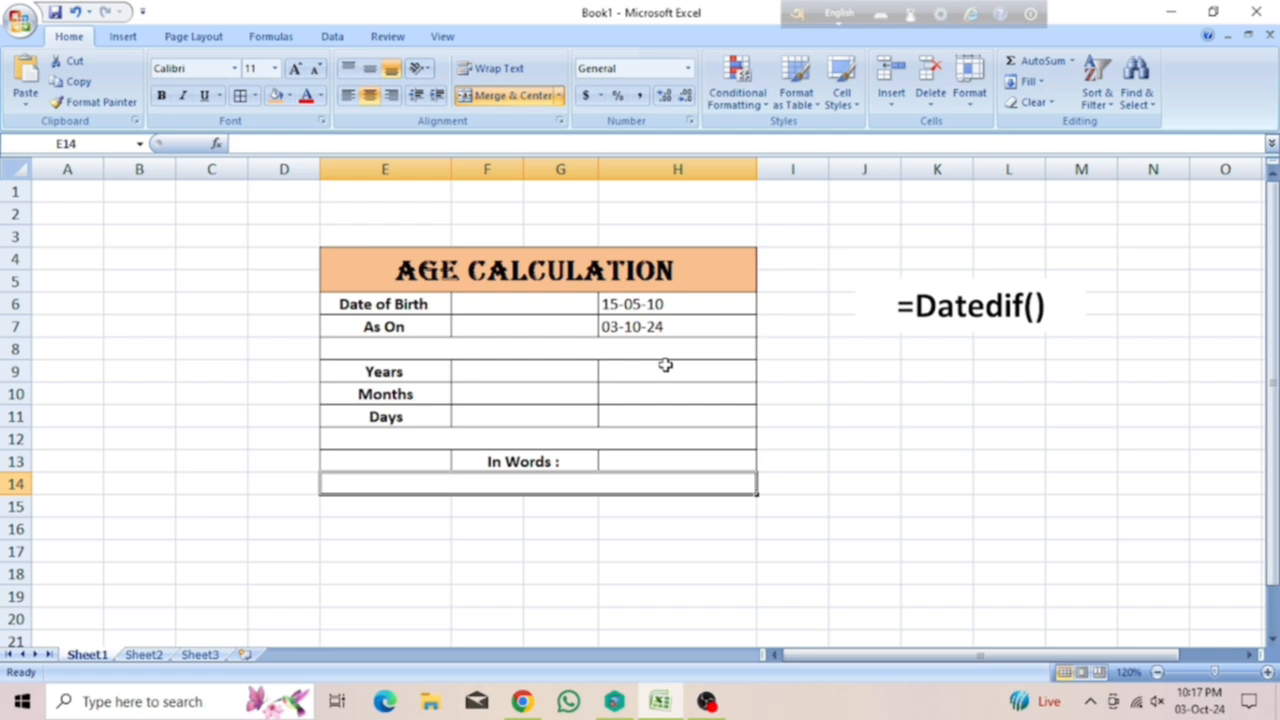
Calculate the completed years in H9 with the formula =datedif(H6,H7,"y").
left_click(664, 371)
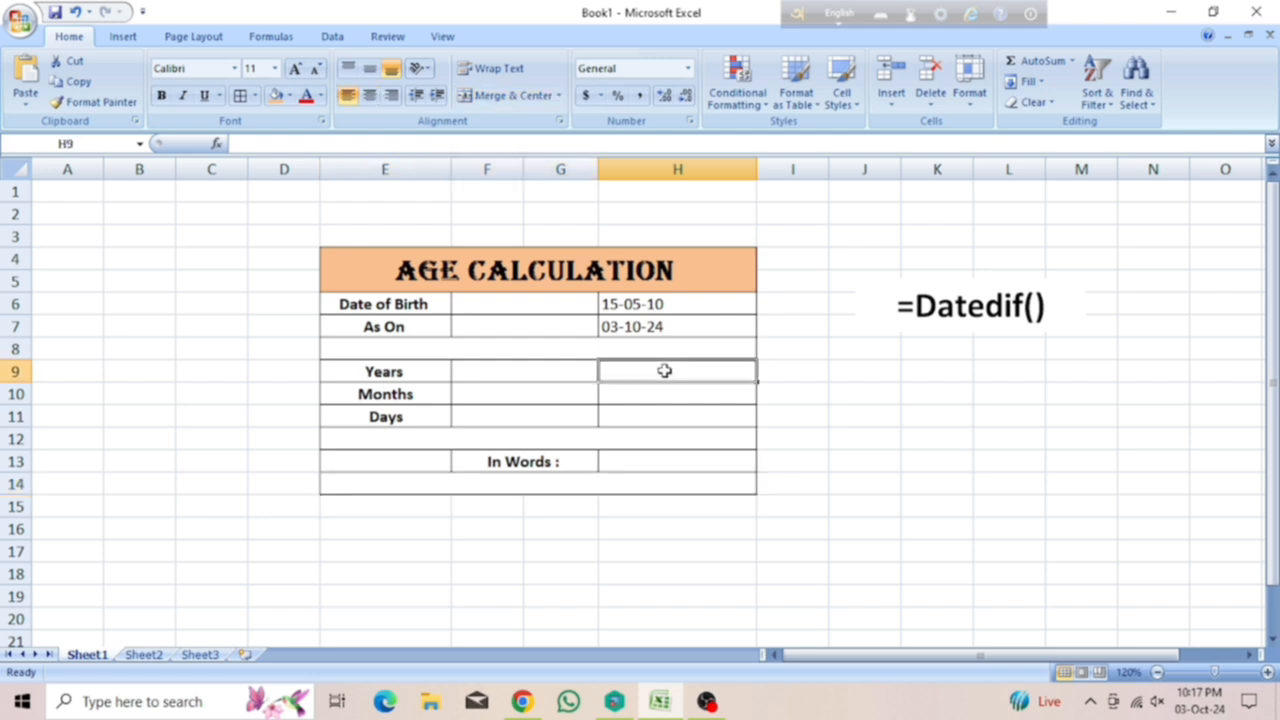
type("=")
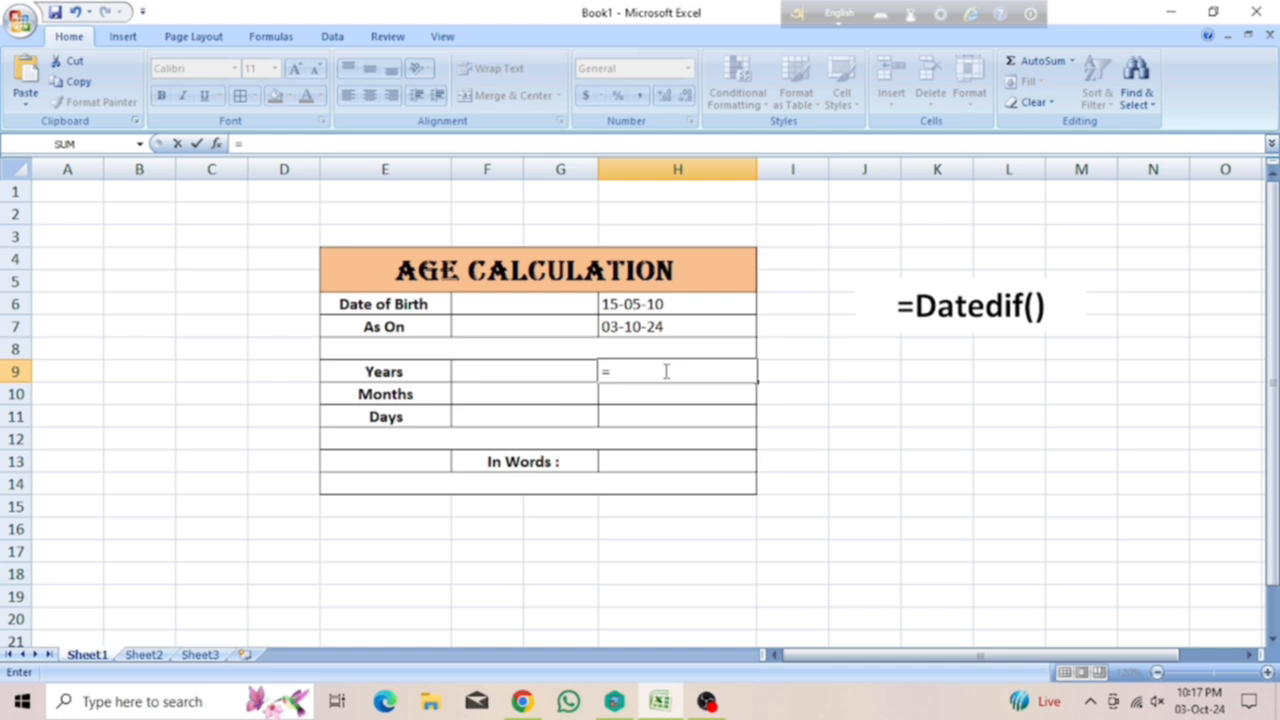
type("date")
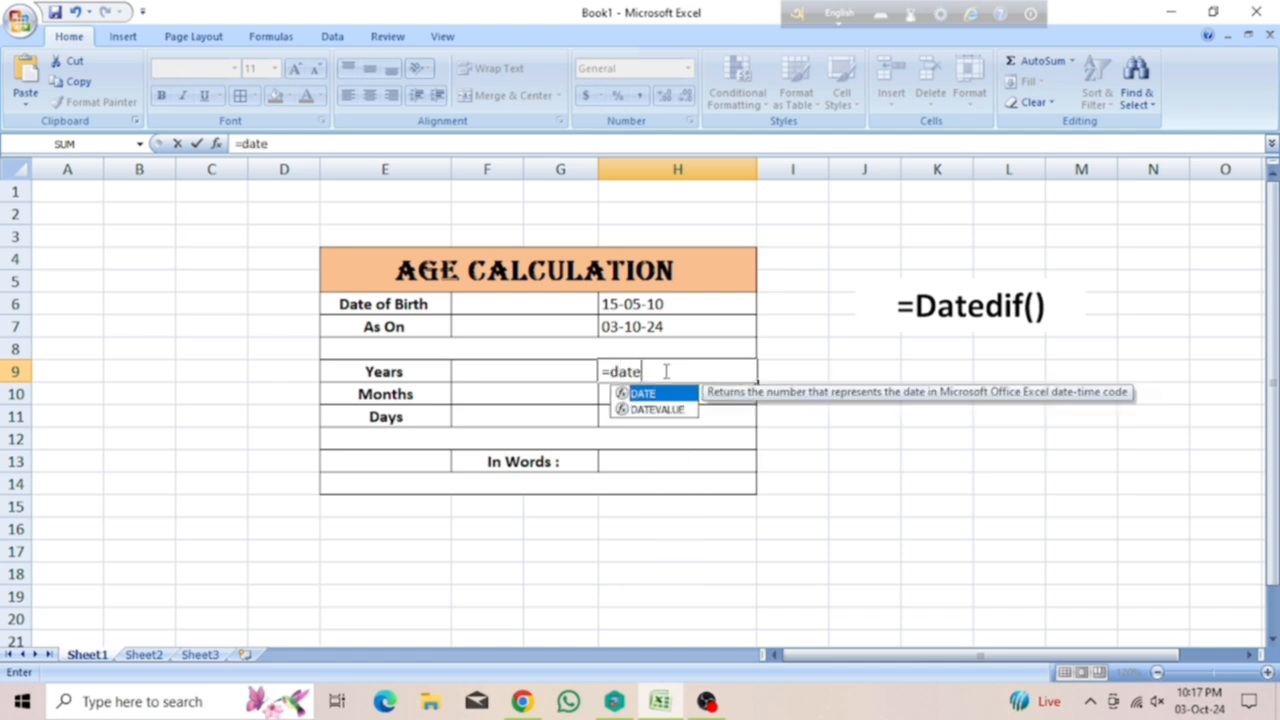
type("dif")
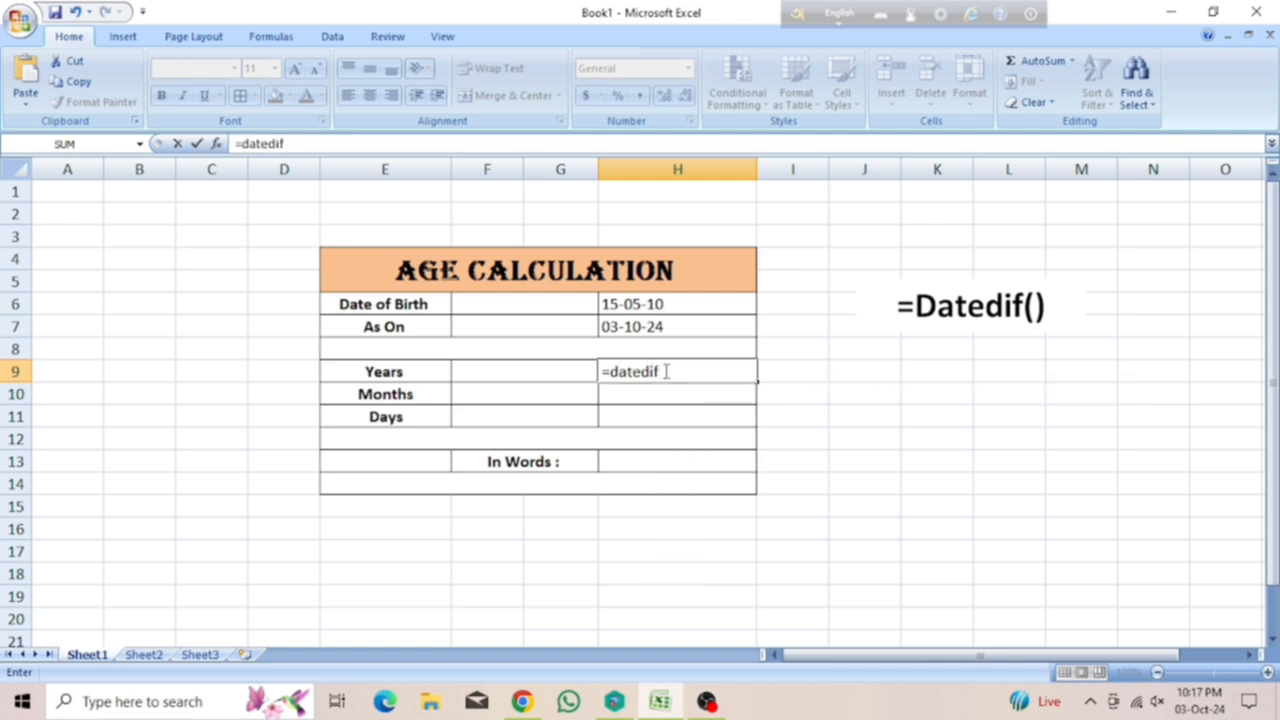
type("(")
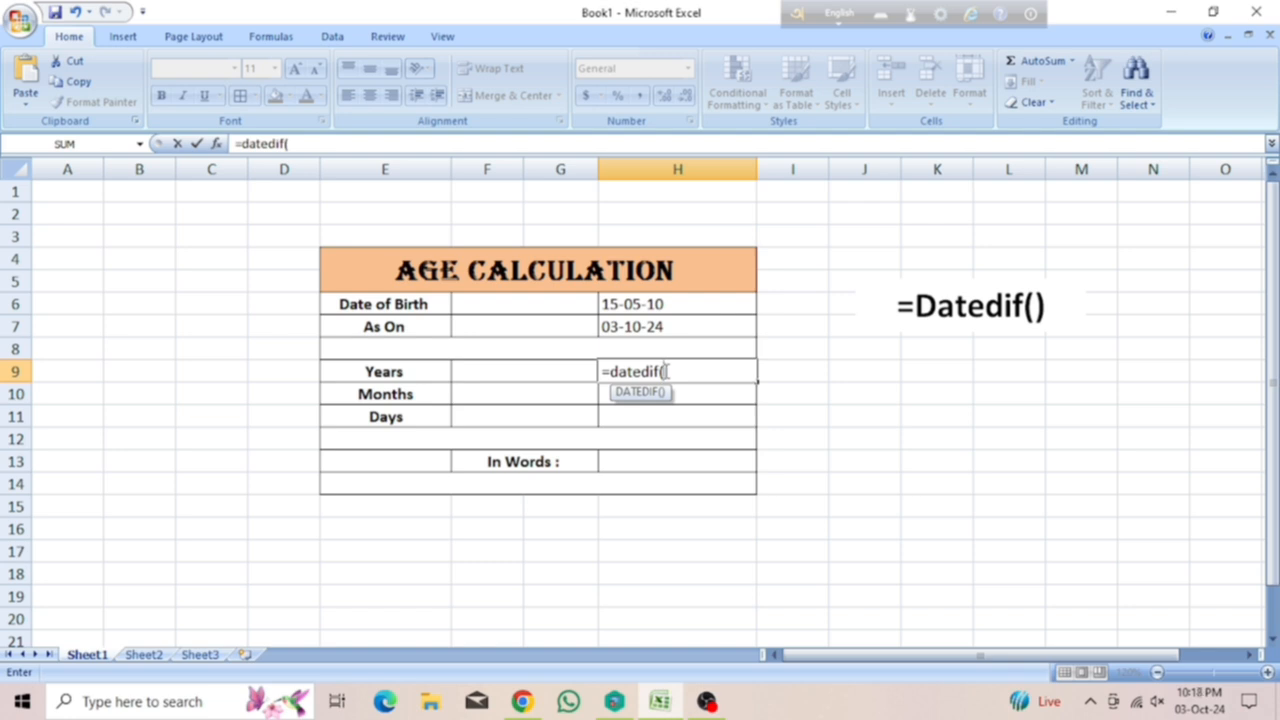
left_click(645, 304)
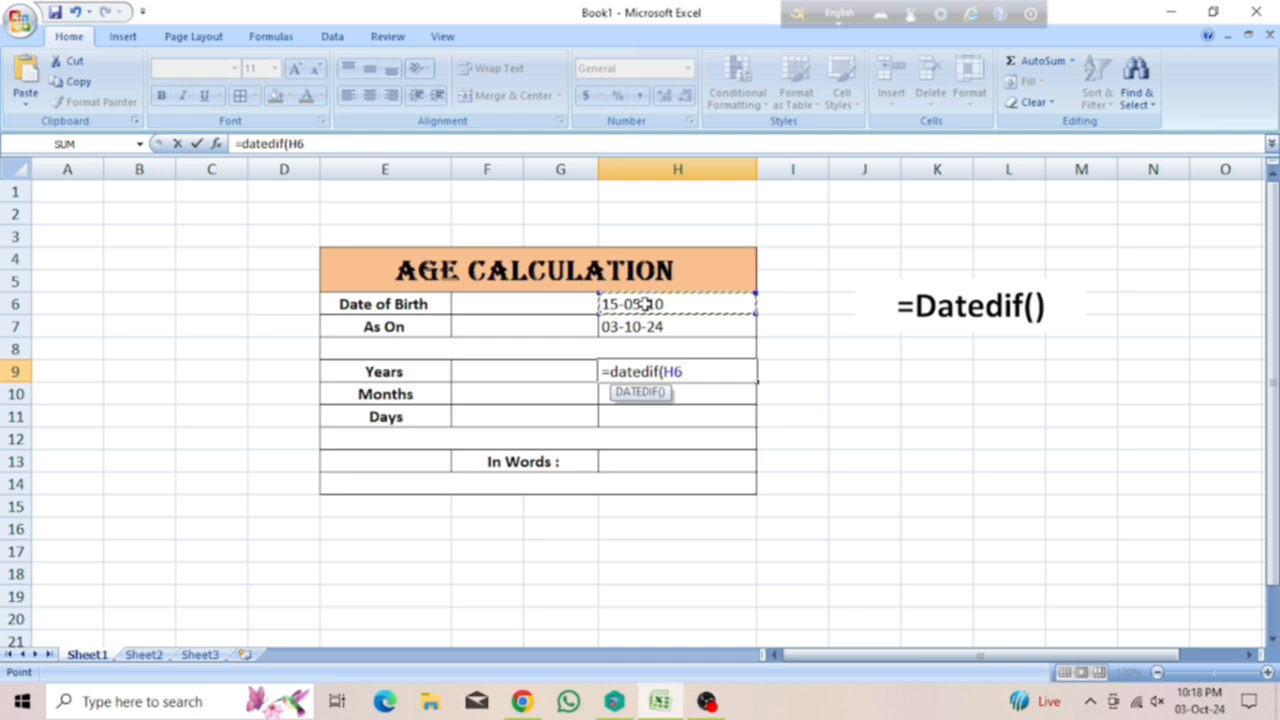
type(",")
left_click(659, 328)
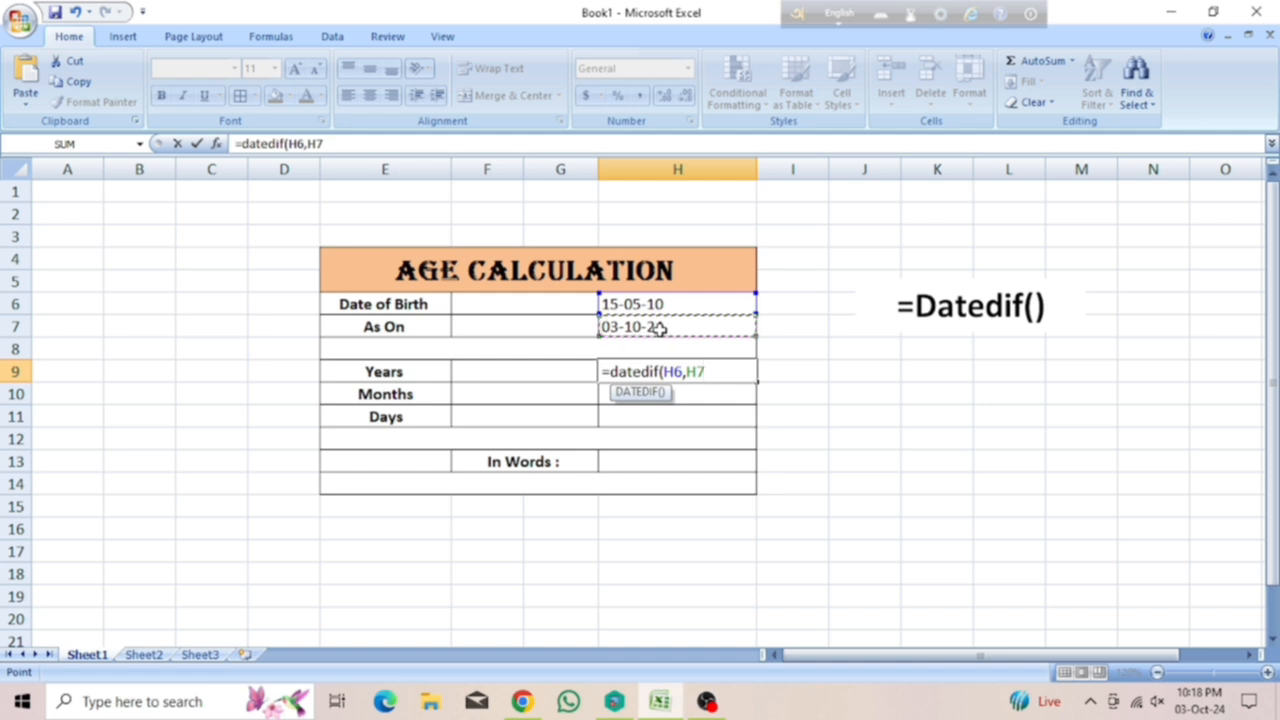
type(",")
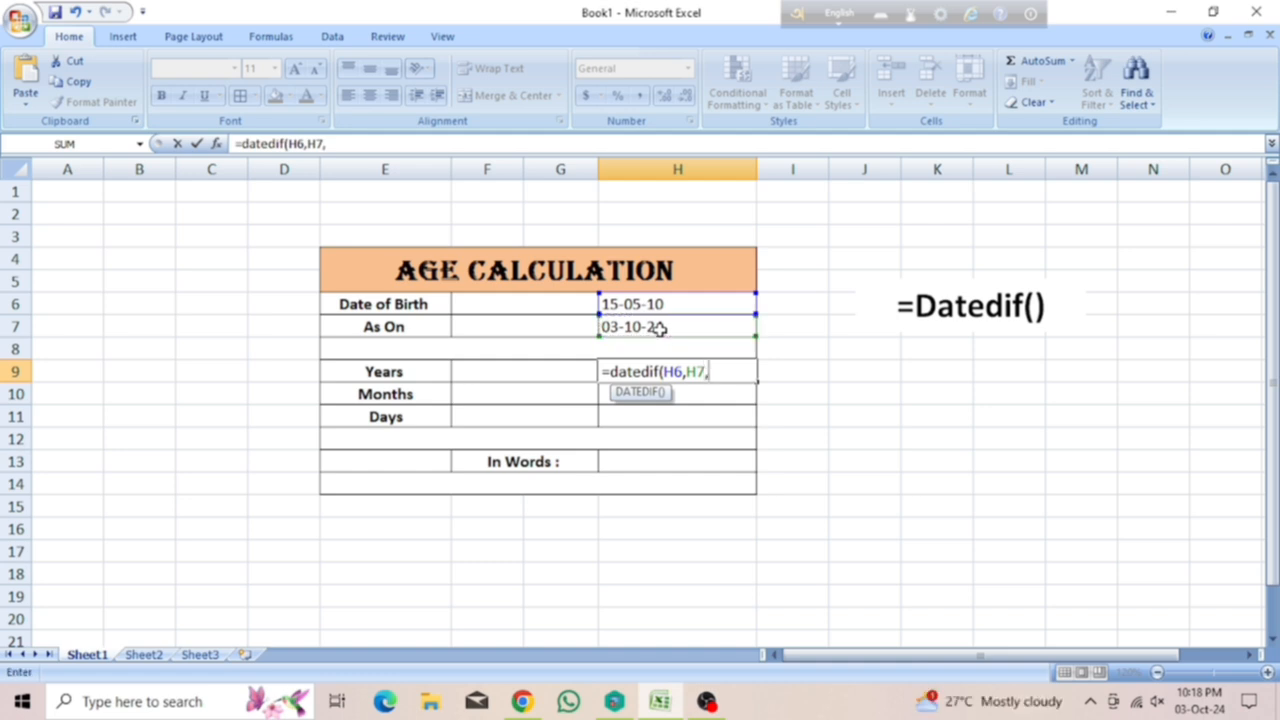
type("\"y\")")
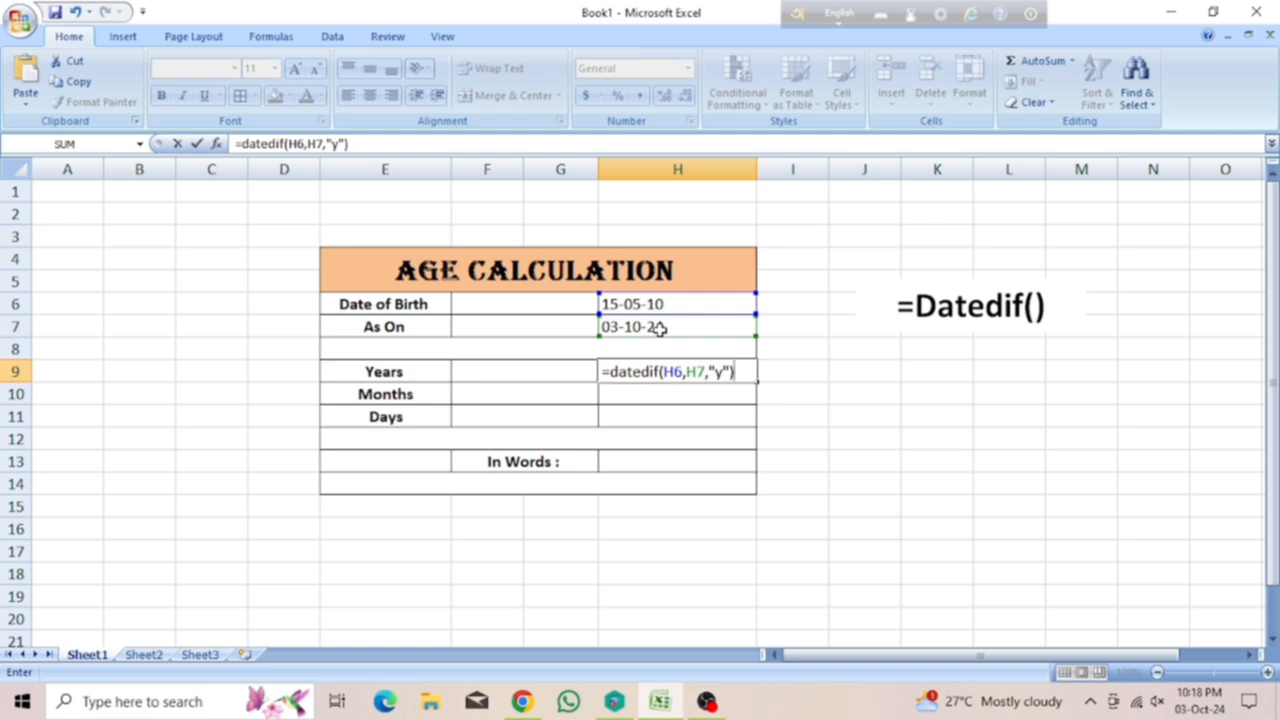
key("Return")
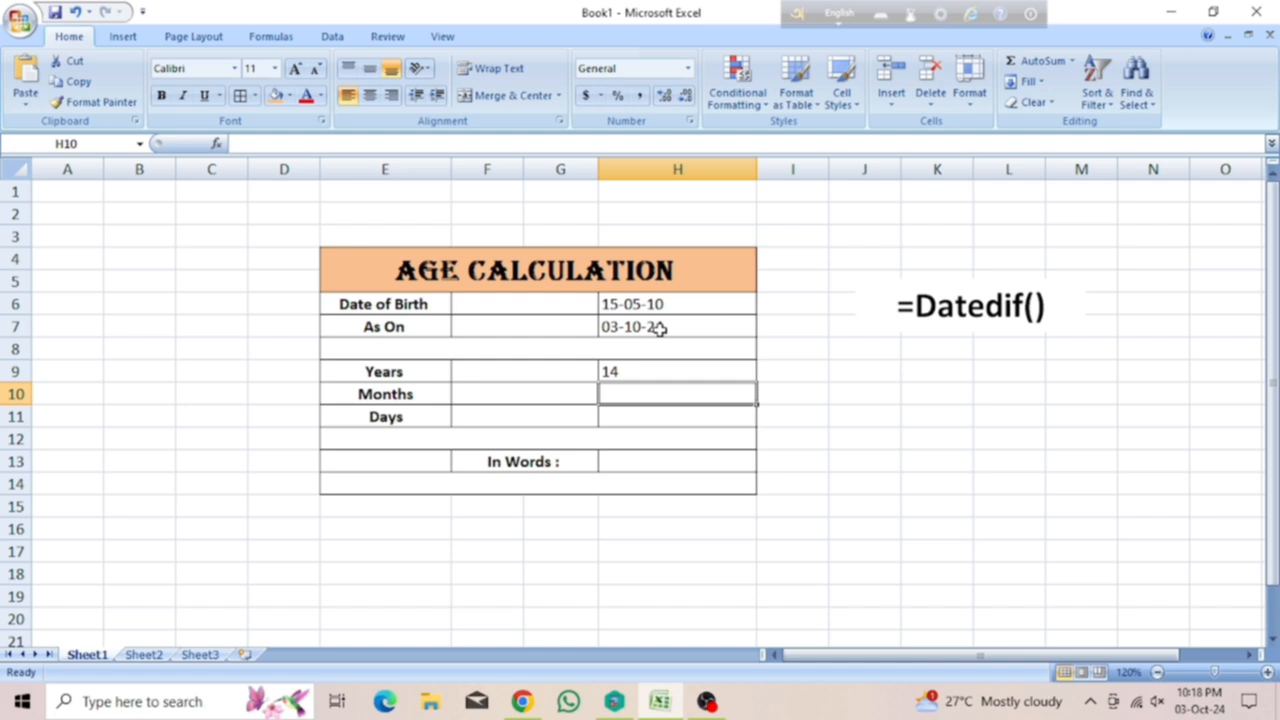
Calculate the remaining months in H10 with the formula =datedif(H6,H7,"ym").
type("=")
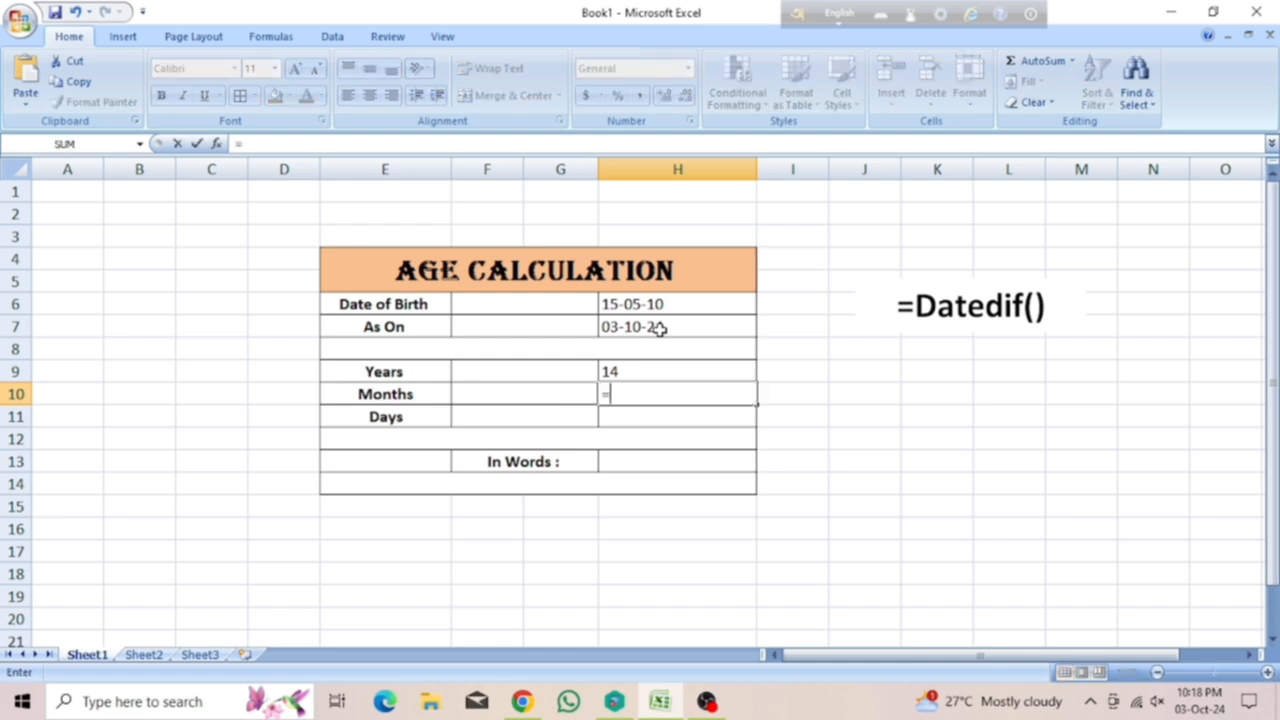
type("datedif")
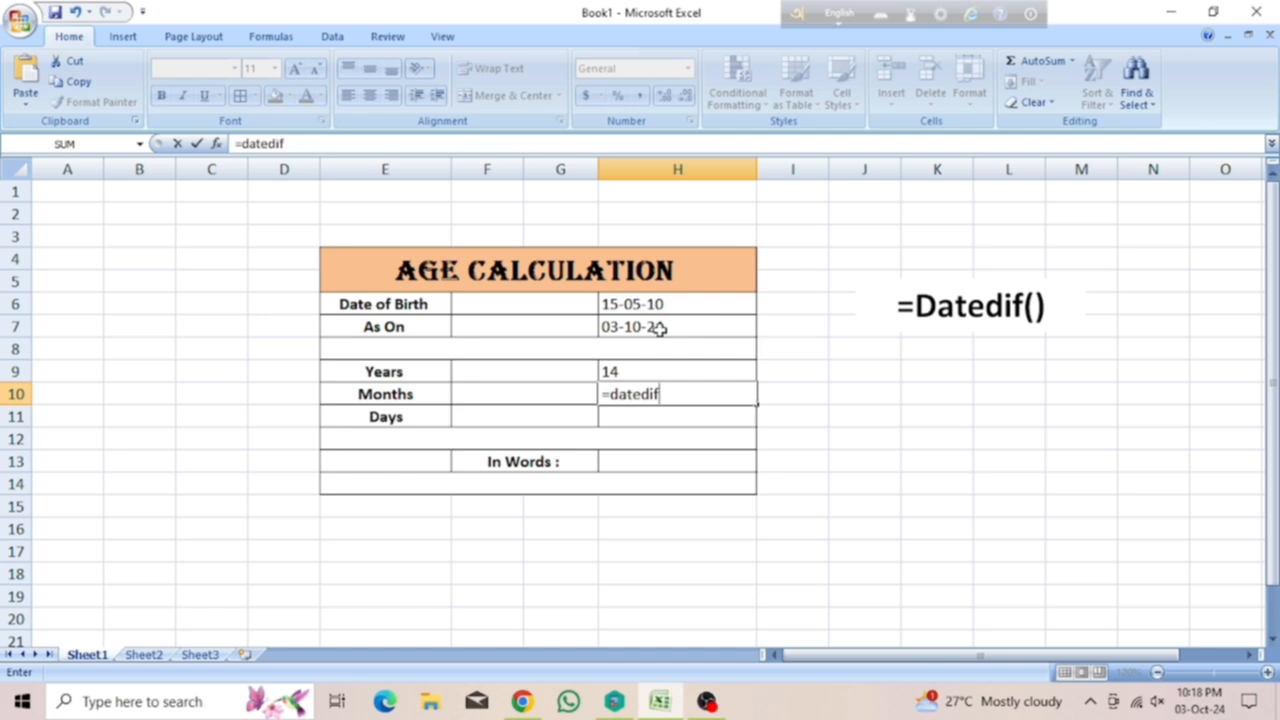
type("(")
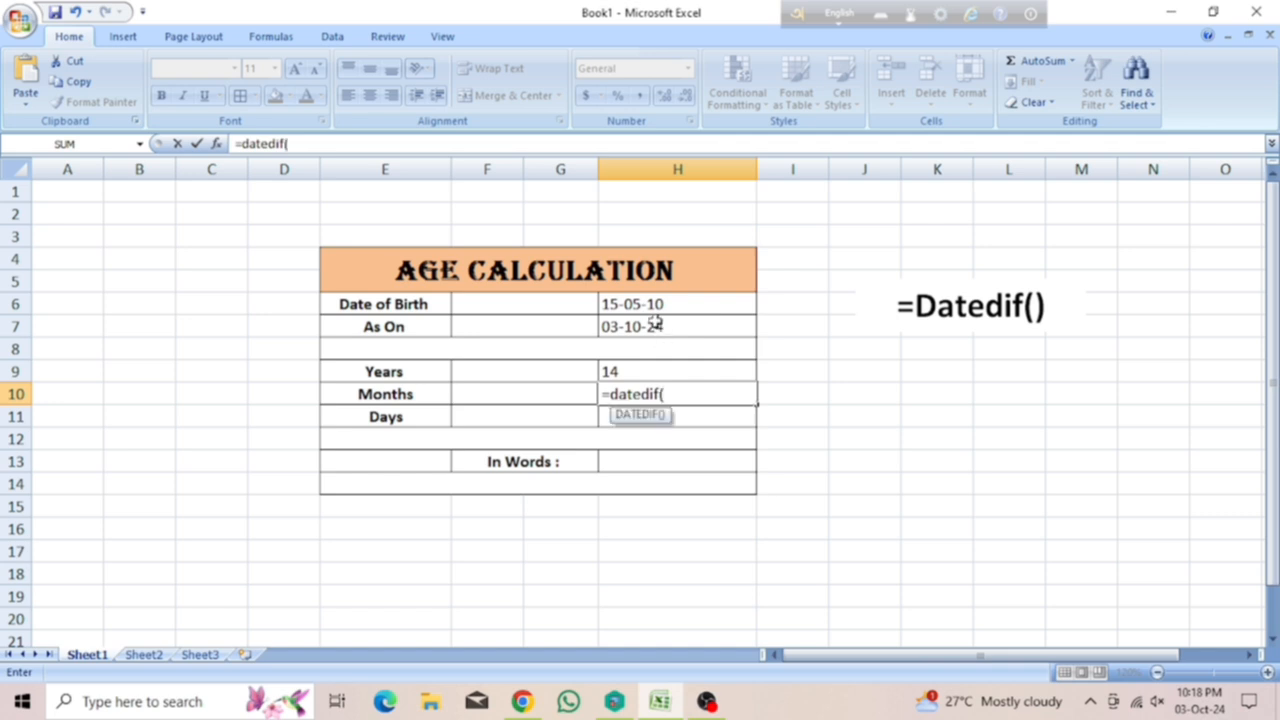
left_click(650, 302)
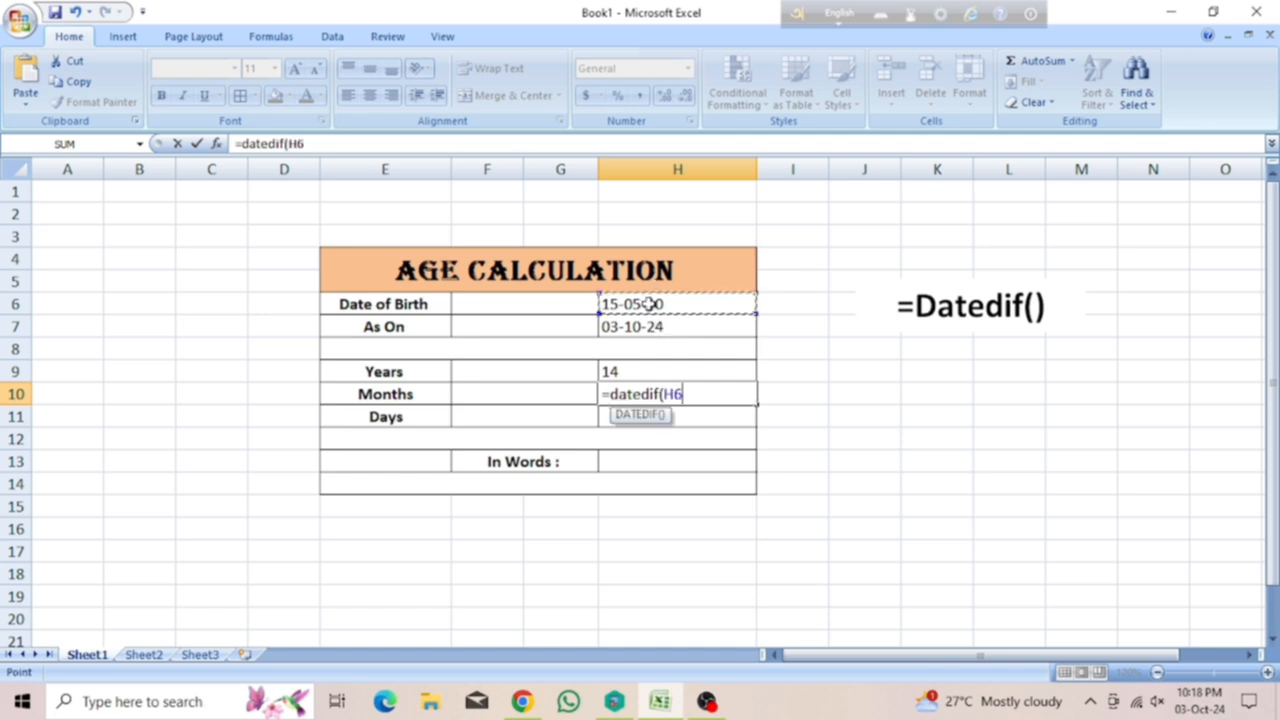
type(",")
left_click(651, 325)
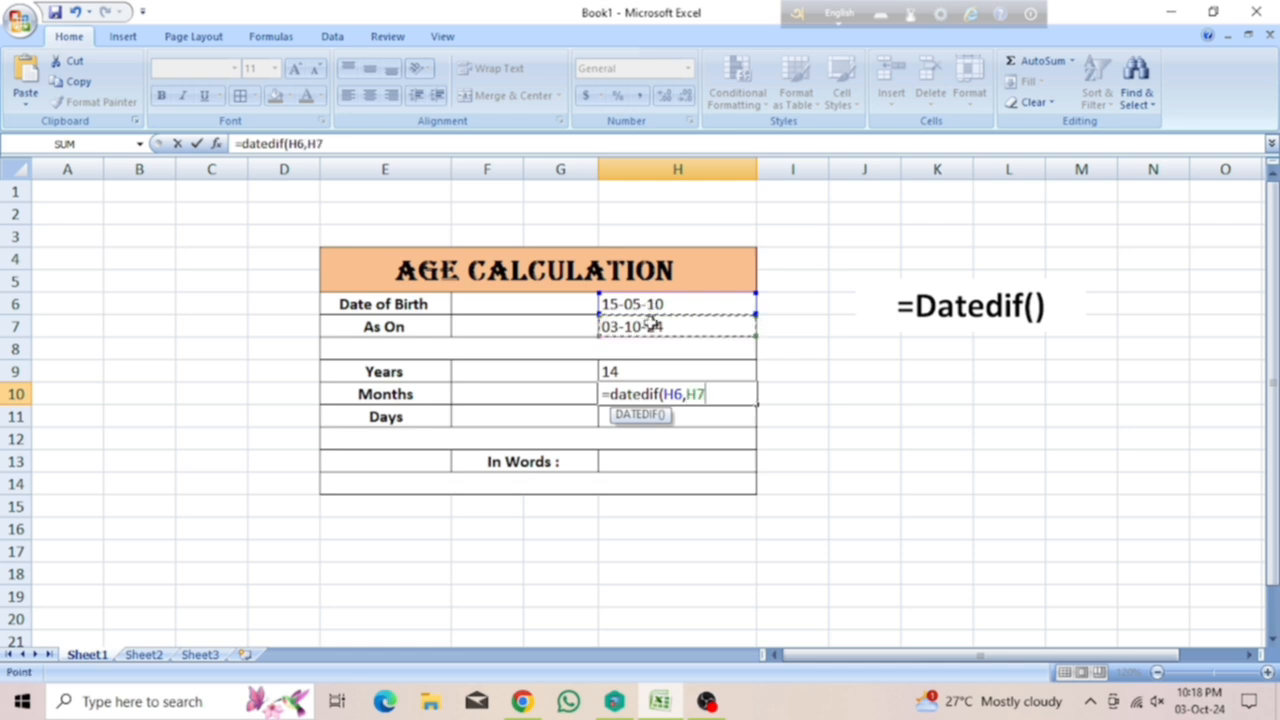
type(",\"")
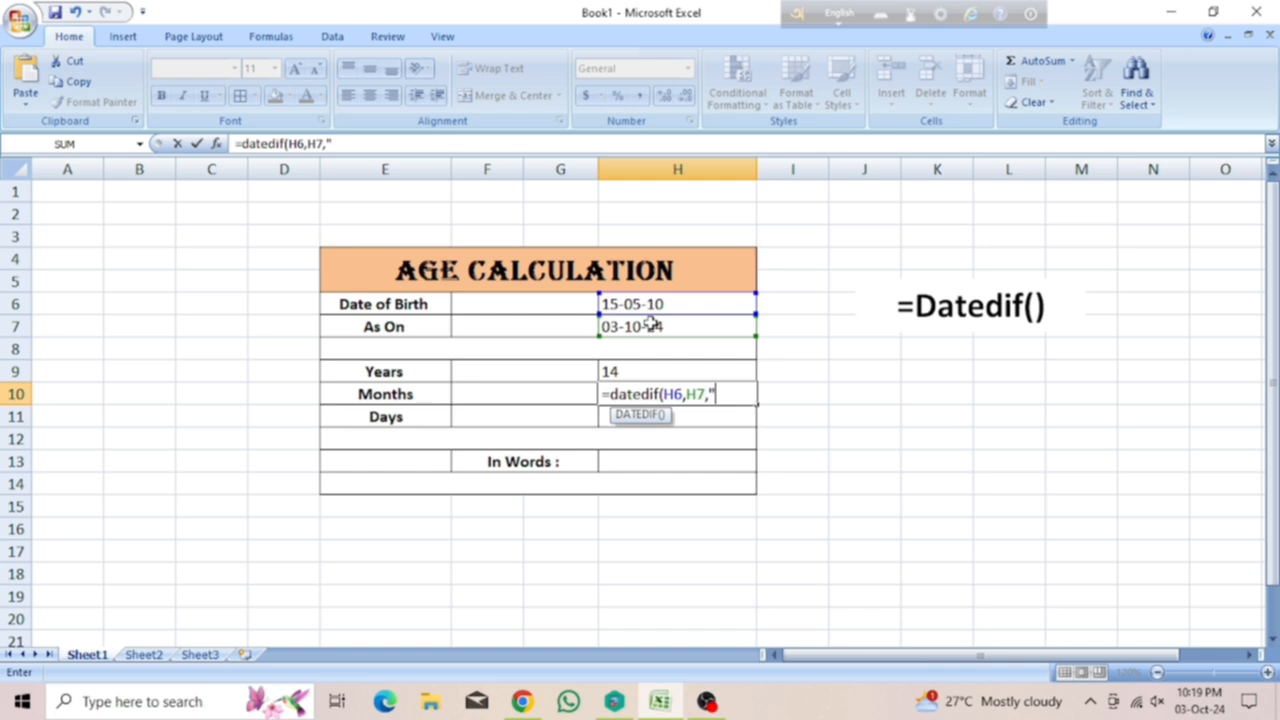
type("ym\")")
key("Return")
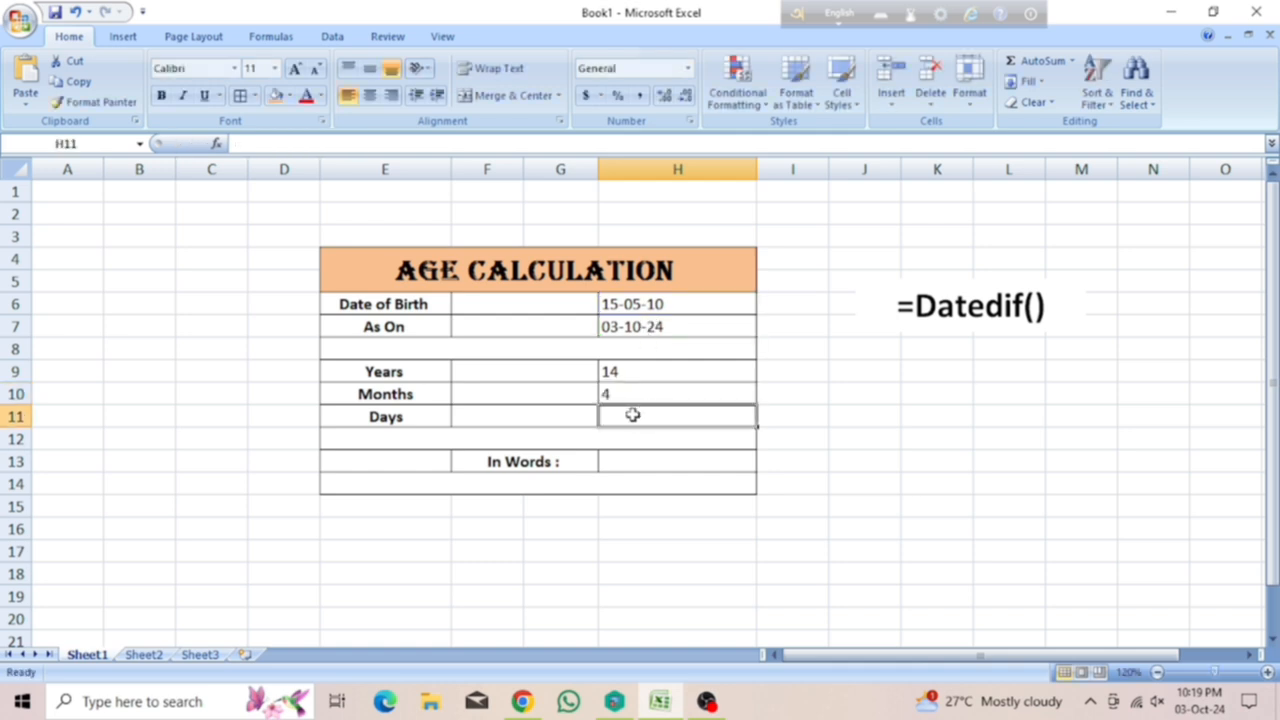
Calculate the remaining days in H11 with the formula =datedif(H6,H7,"md").
type("=")
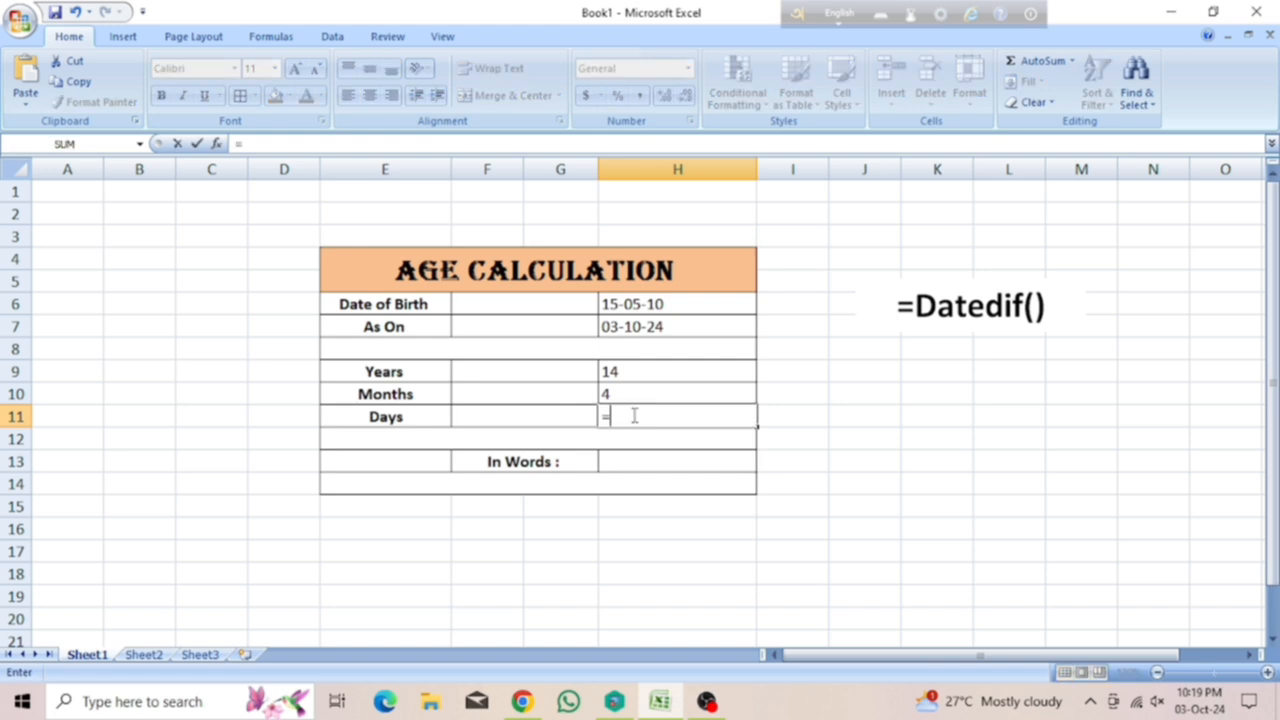
type("datedif(")
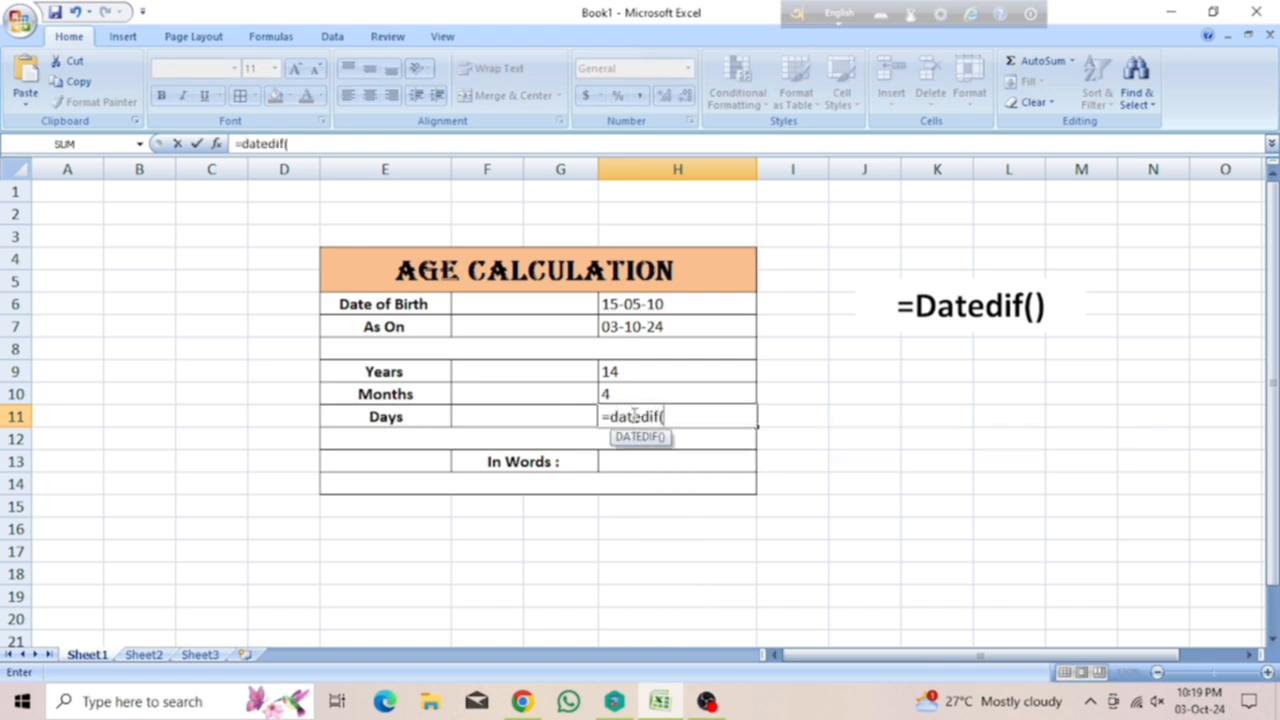
left_click(660, 304)
type(",")
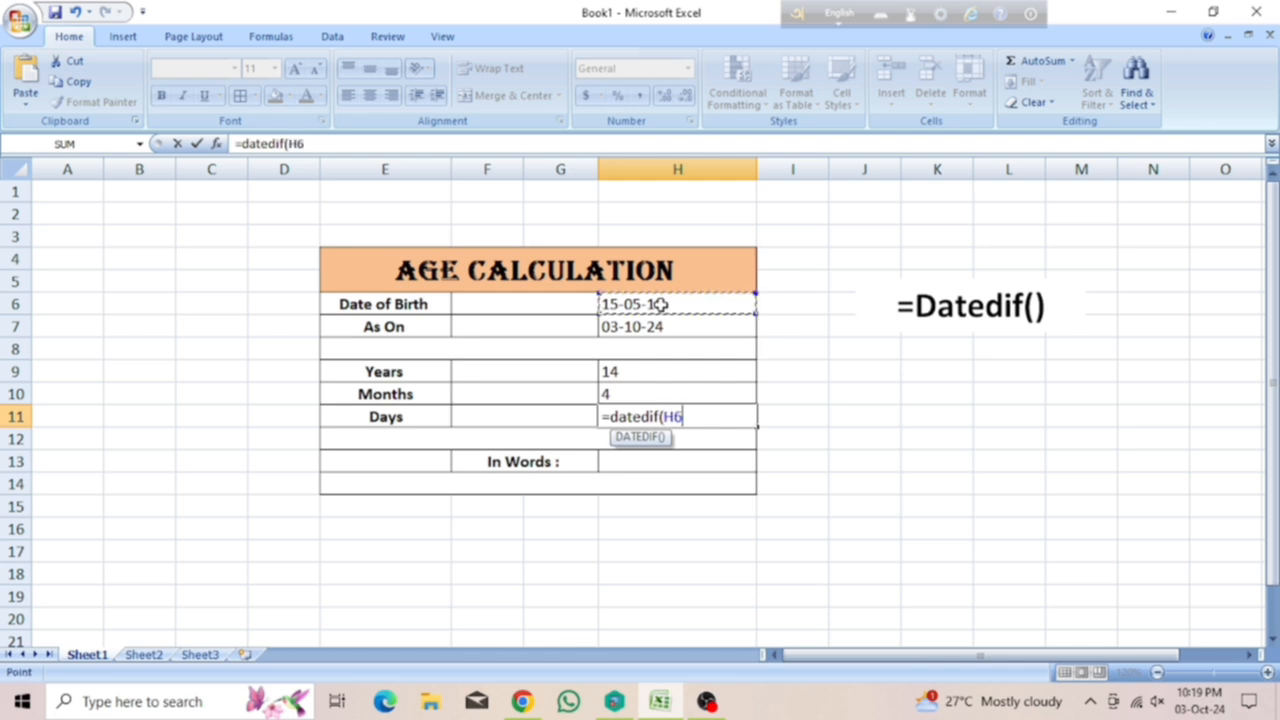
left_click(646, 328)
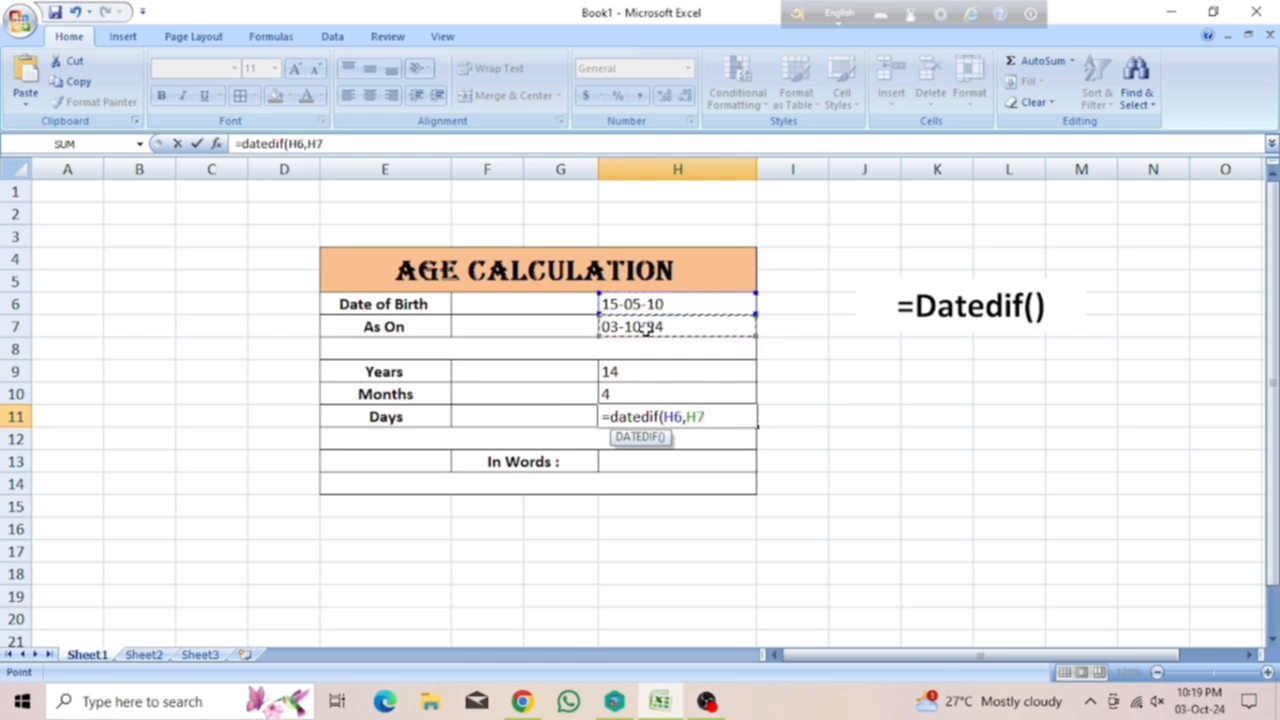
type(",\"")
type("md")
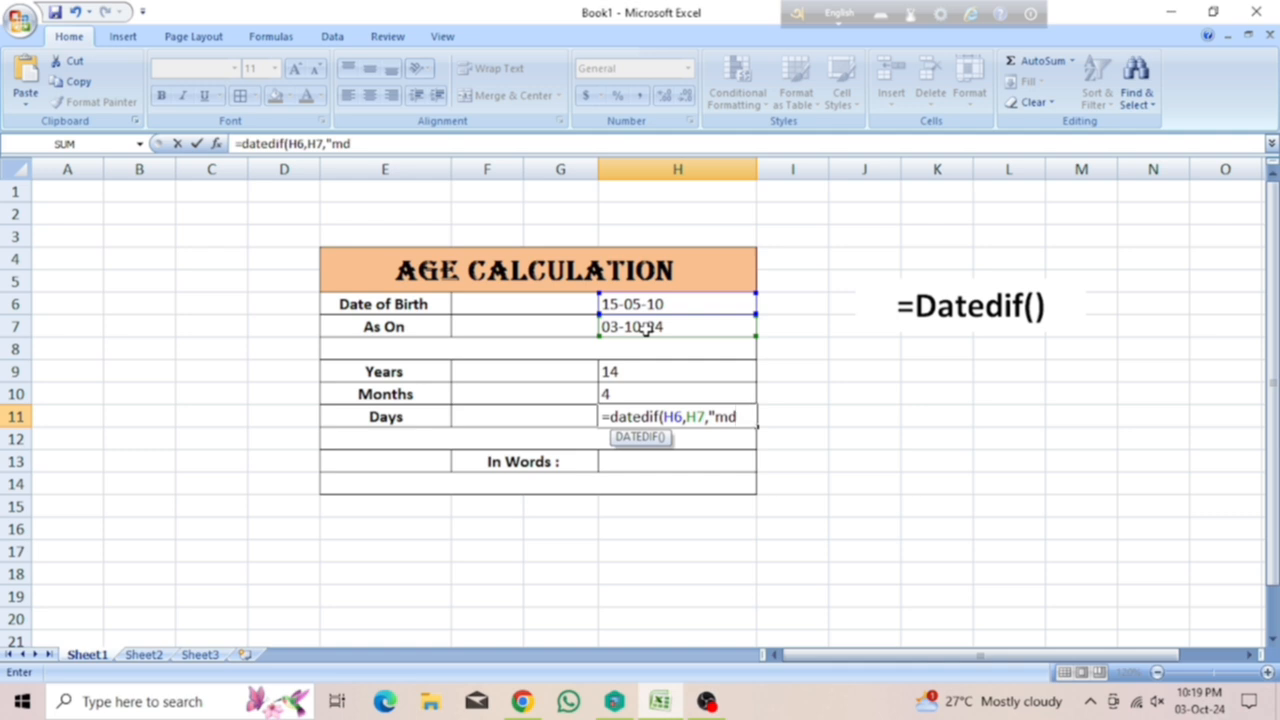
type("\")")
key("Return")
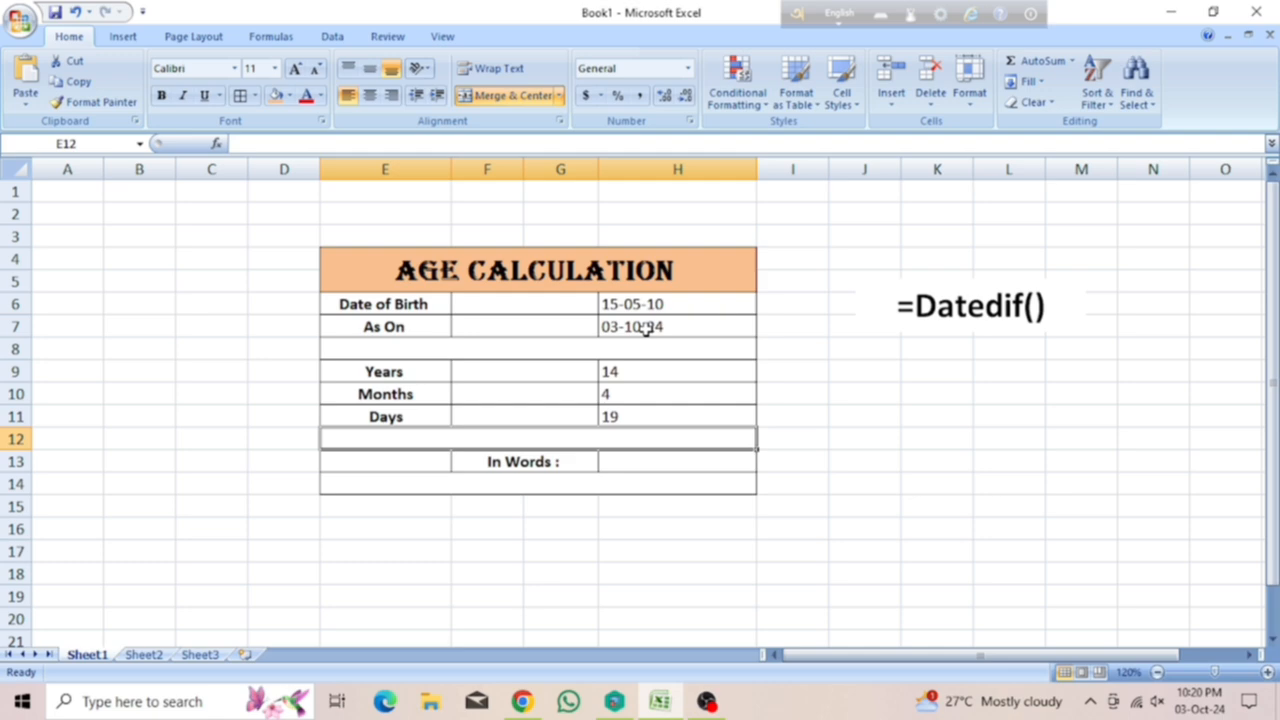
Begin the age-in-words formula in merged cell E14 with =H9 & " " &"years".
left_click(543, 484)
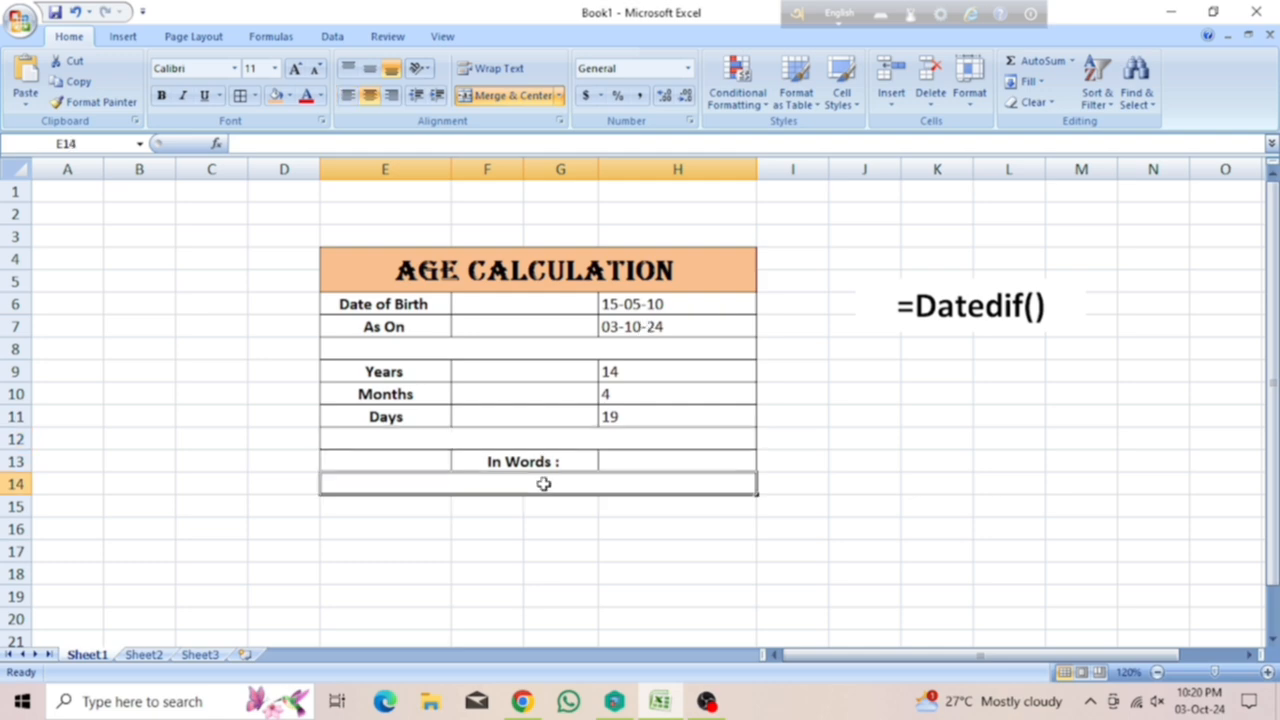
type("=")
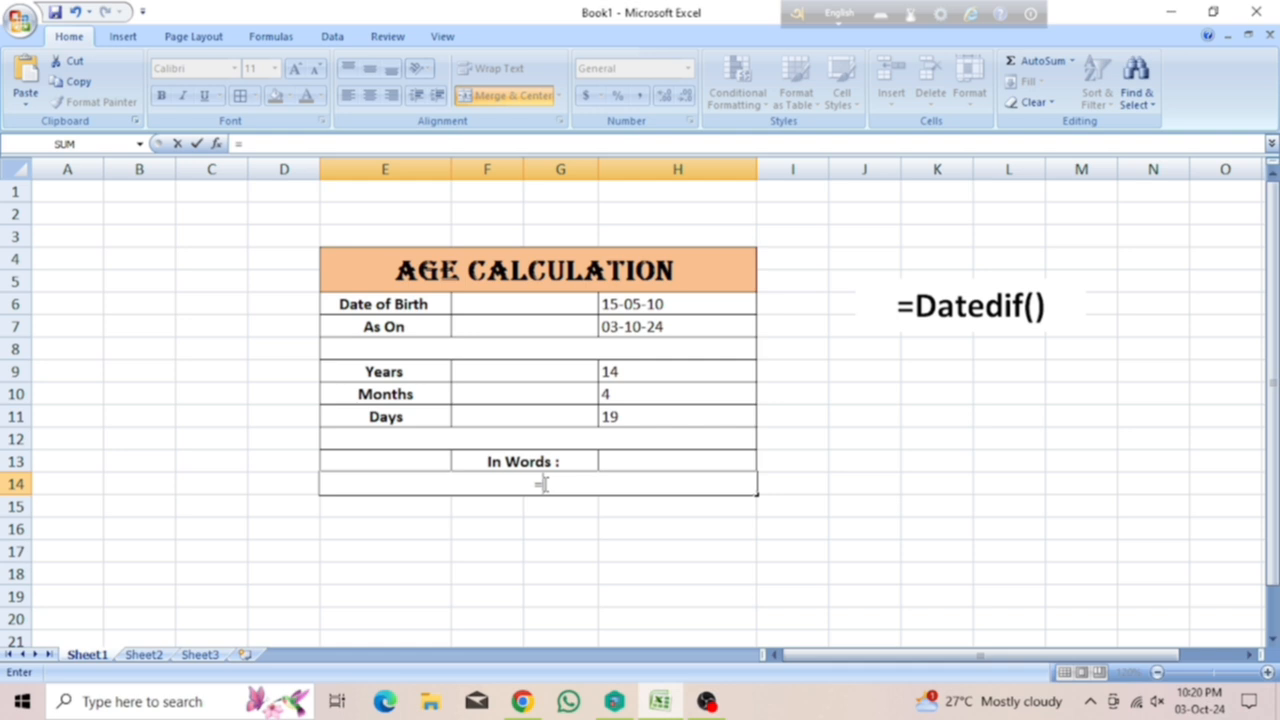
left_click(617, 371)
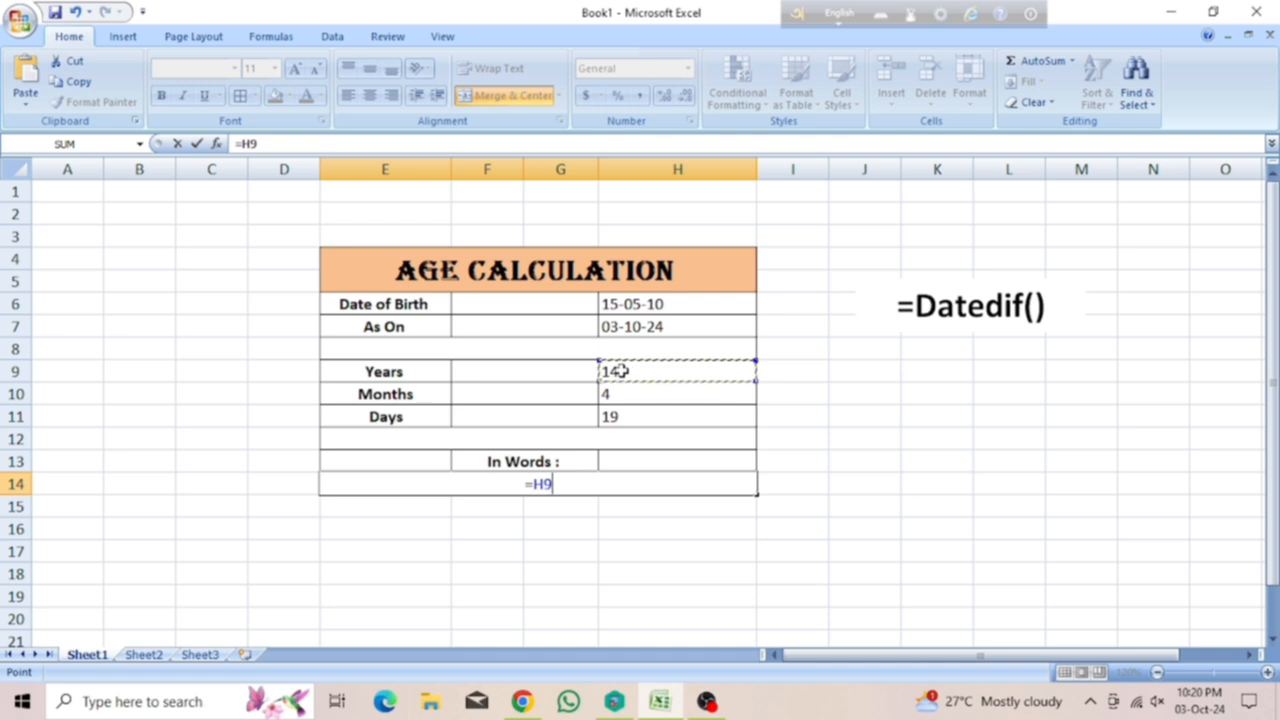
type("&")
type("\"")
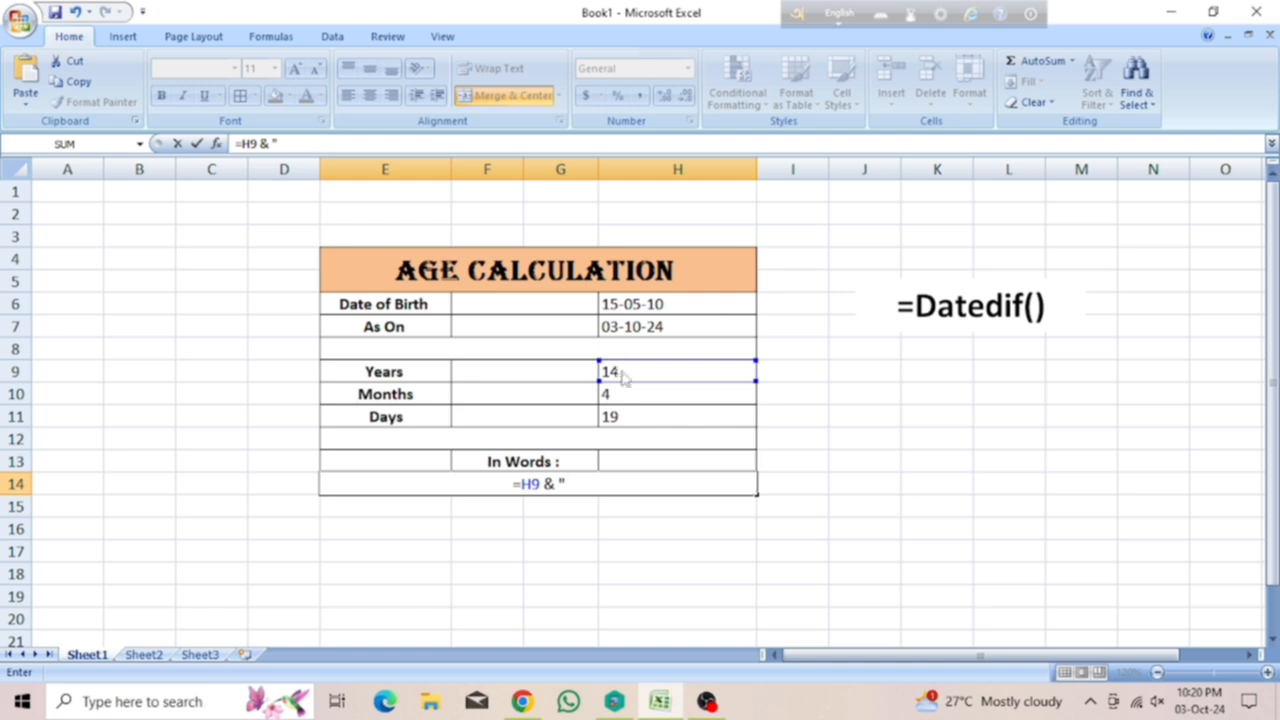
type(" \"")
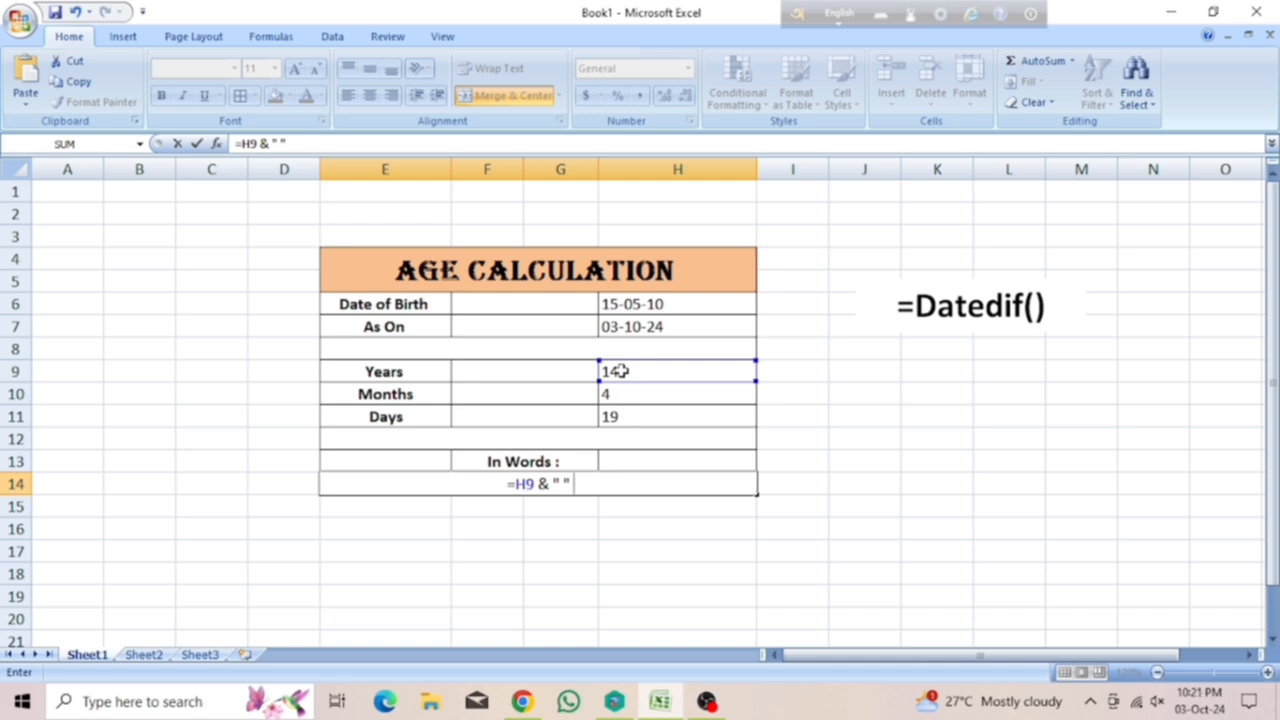
type("&")
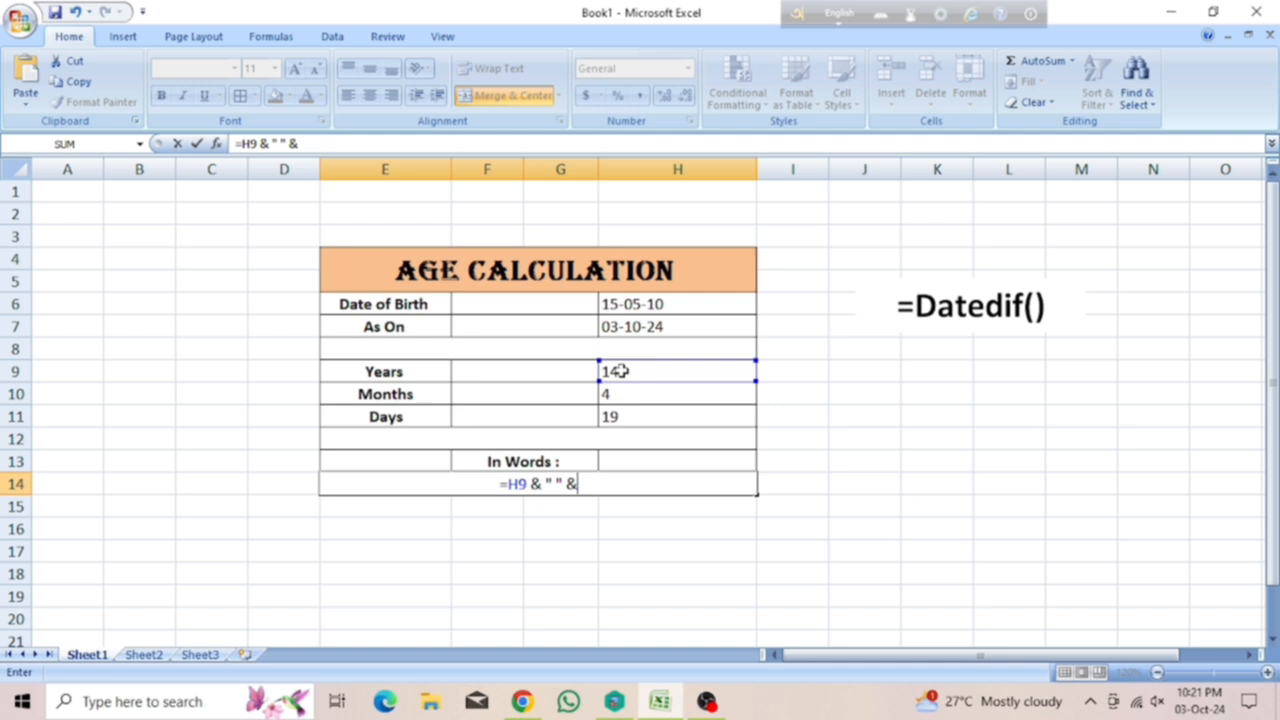
type("\"years")
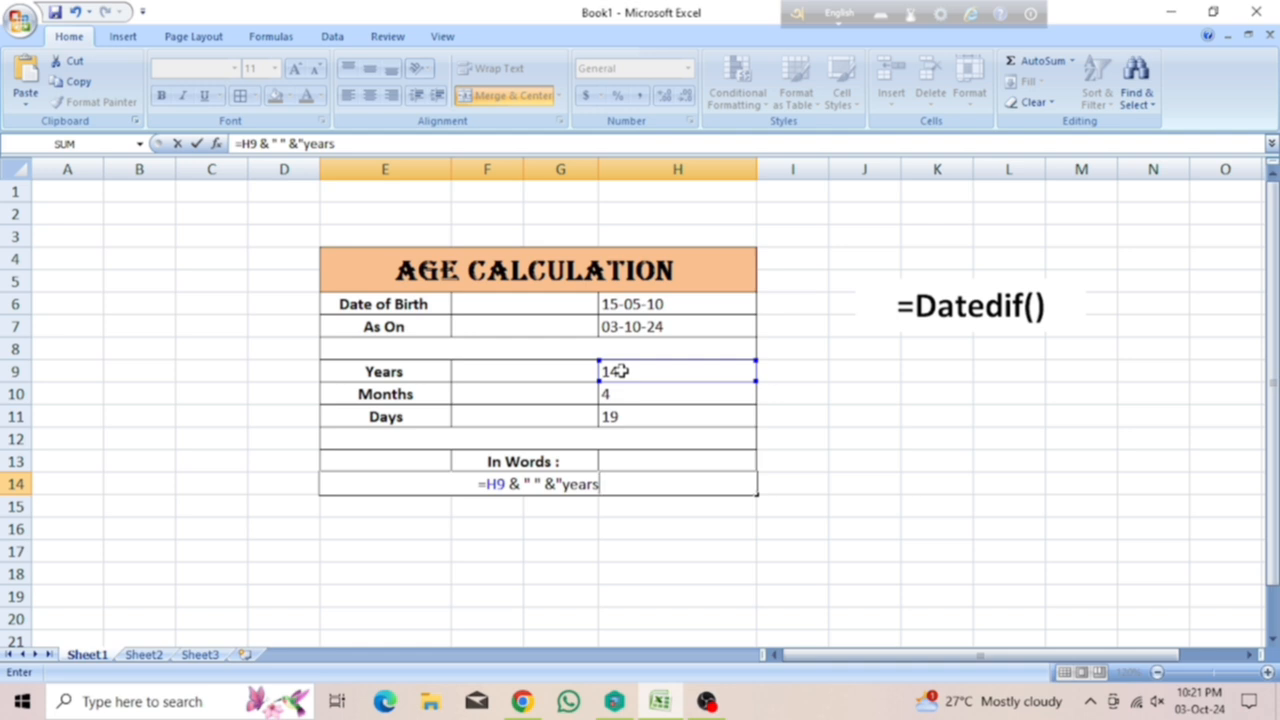
type("\"")
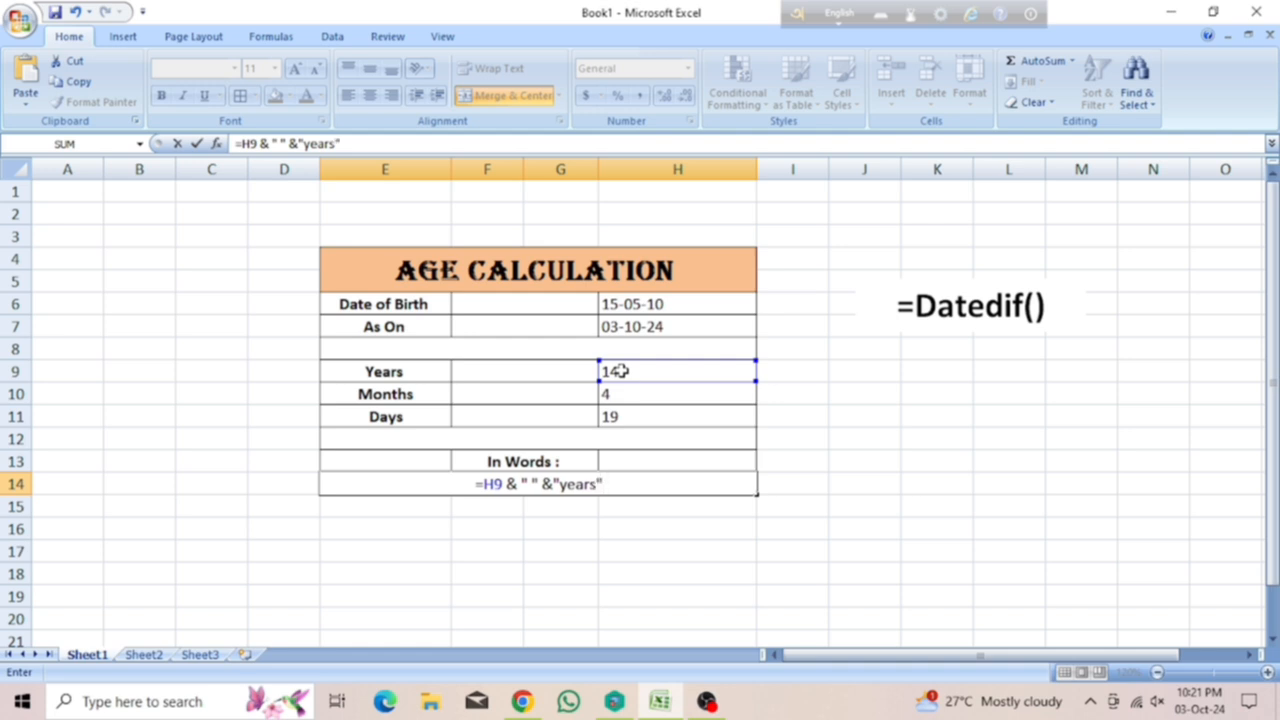
Extend the E14 formula with a space and the months part: & " " & H10& " " &"months".
type(" &")
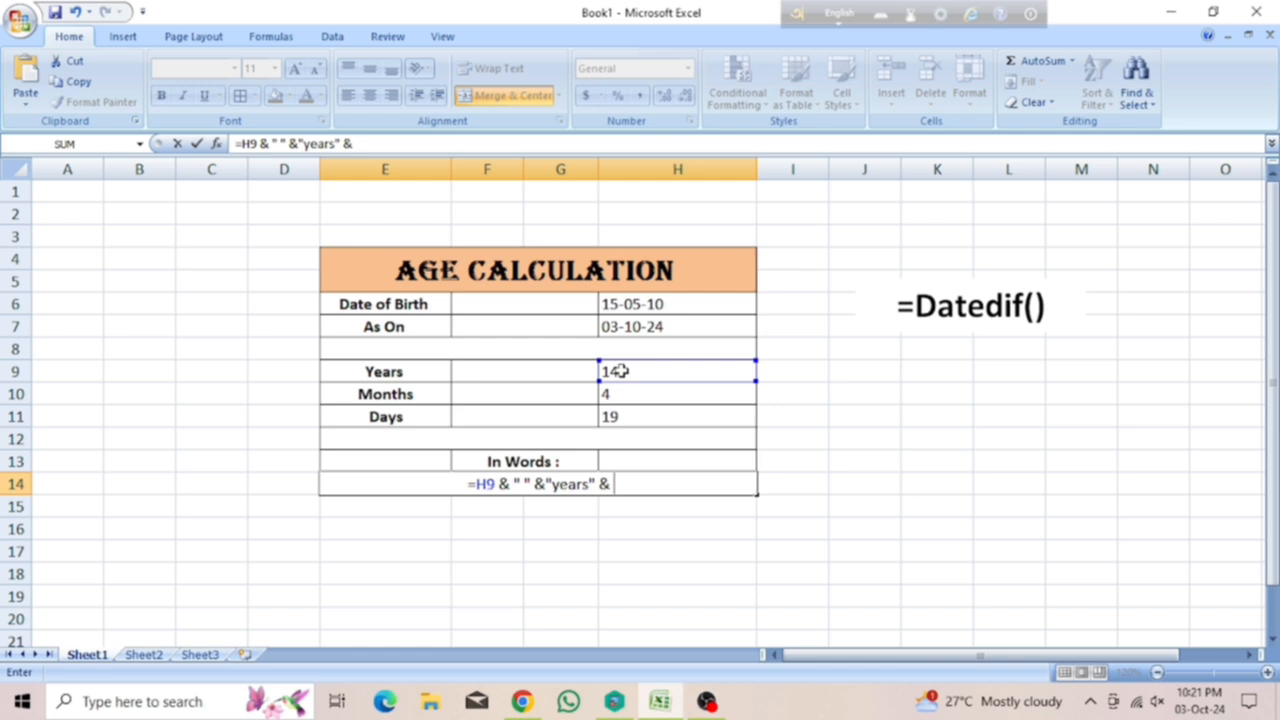
type(" \"")
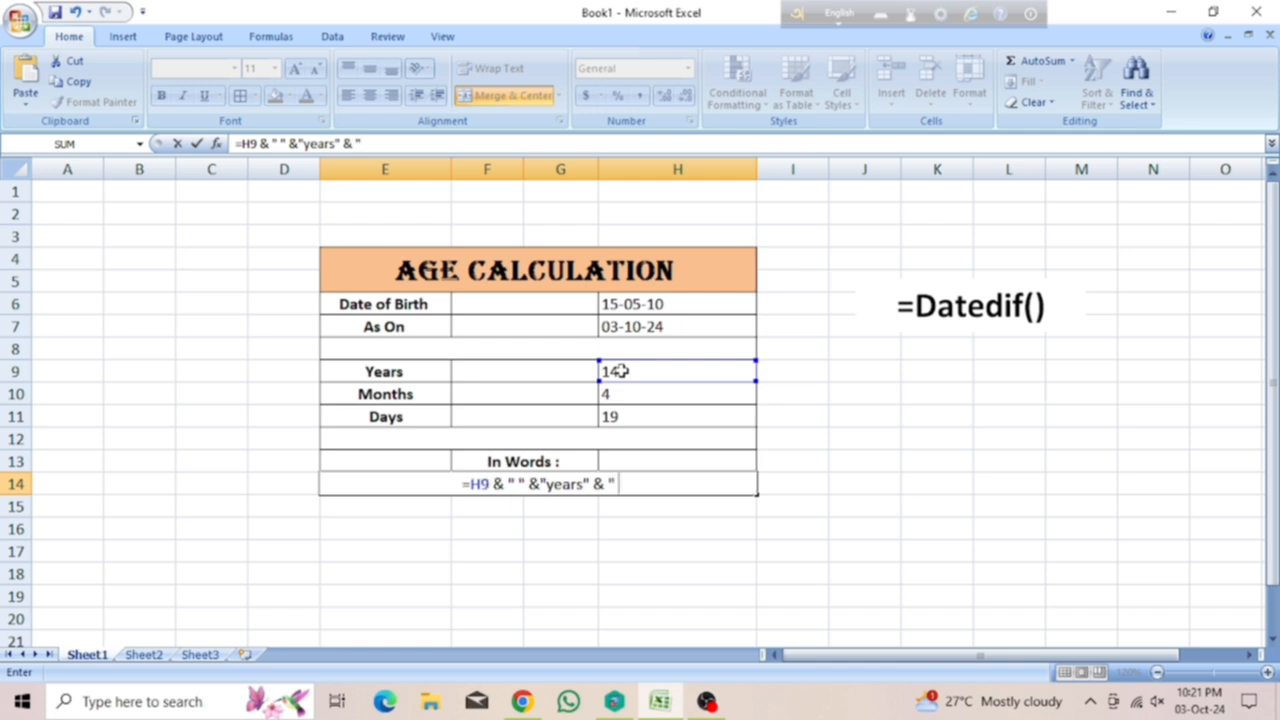
type(" \"")
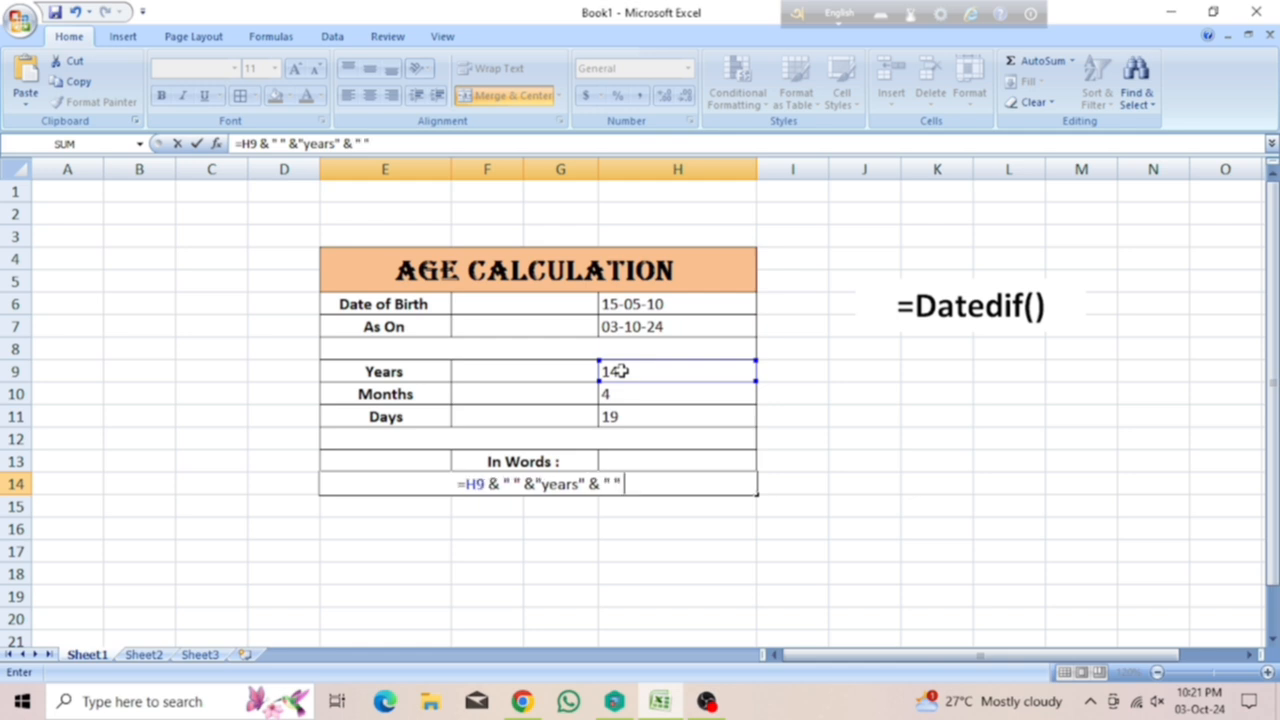
type(" &")
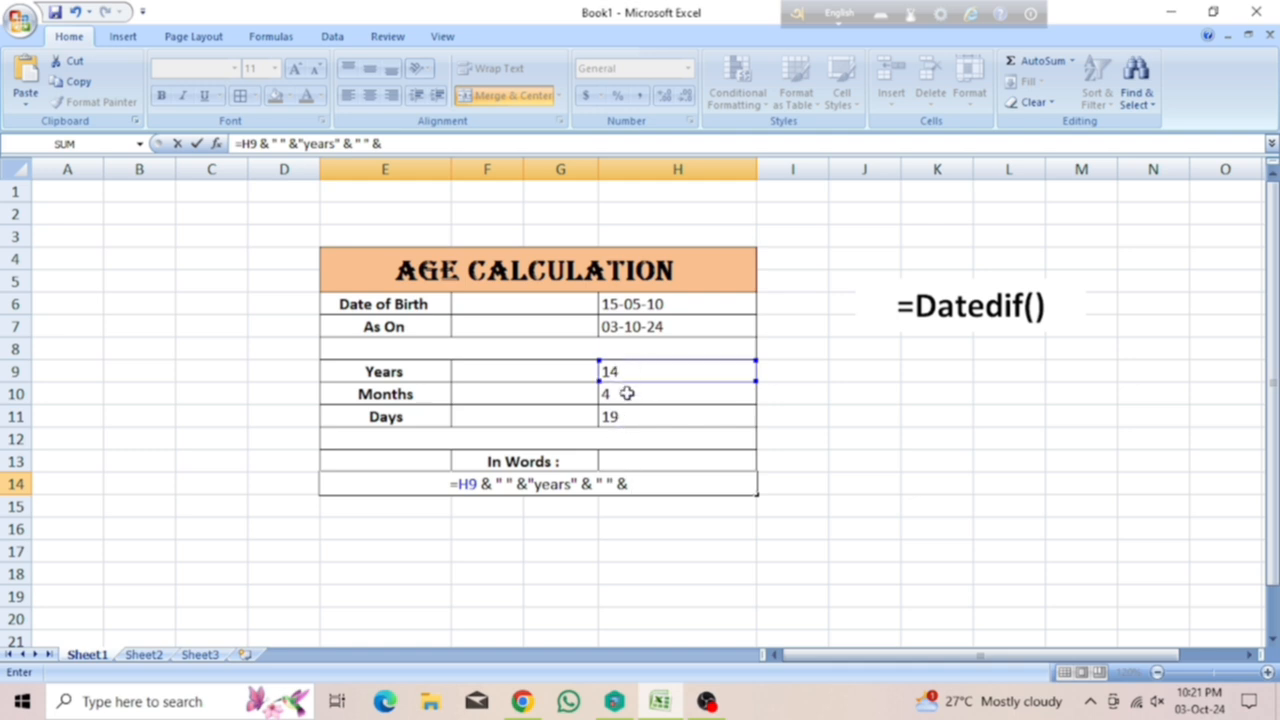
left_click(625, 394)
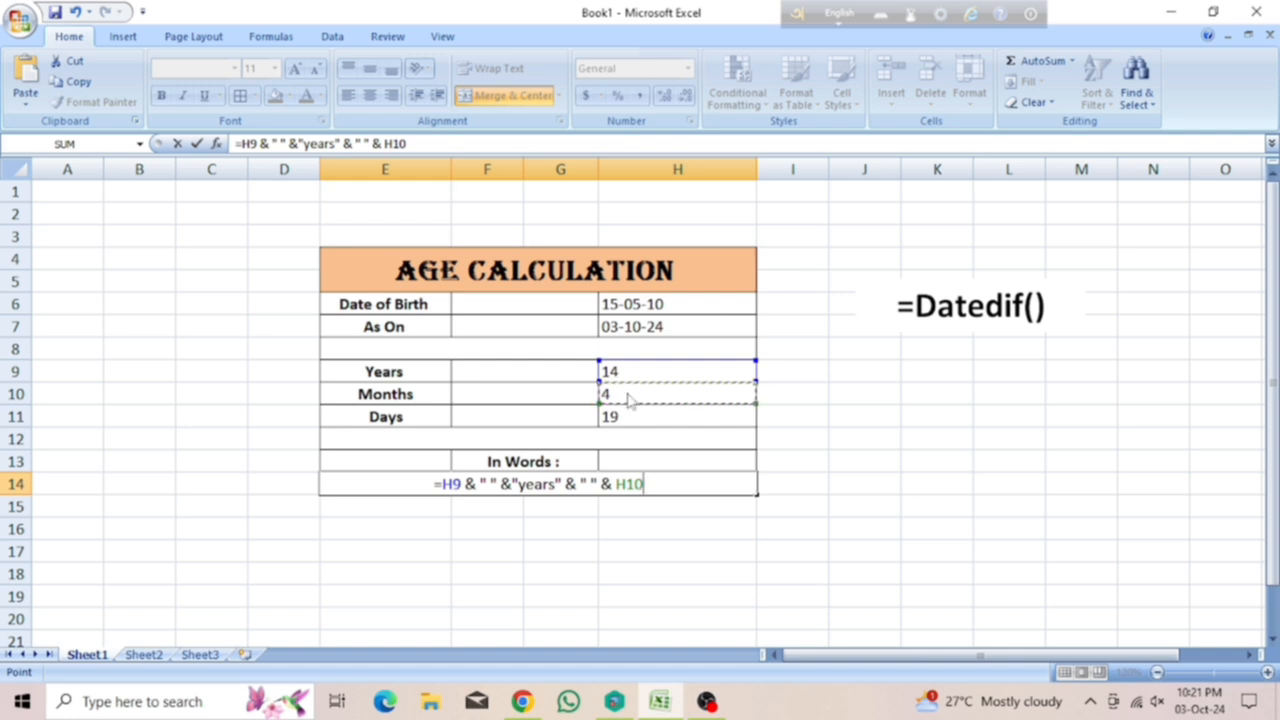
type("&")
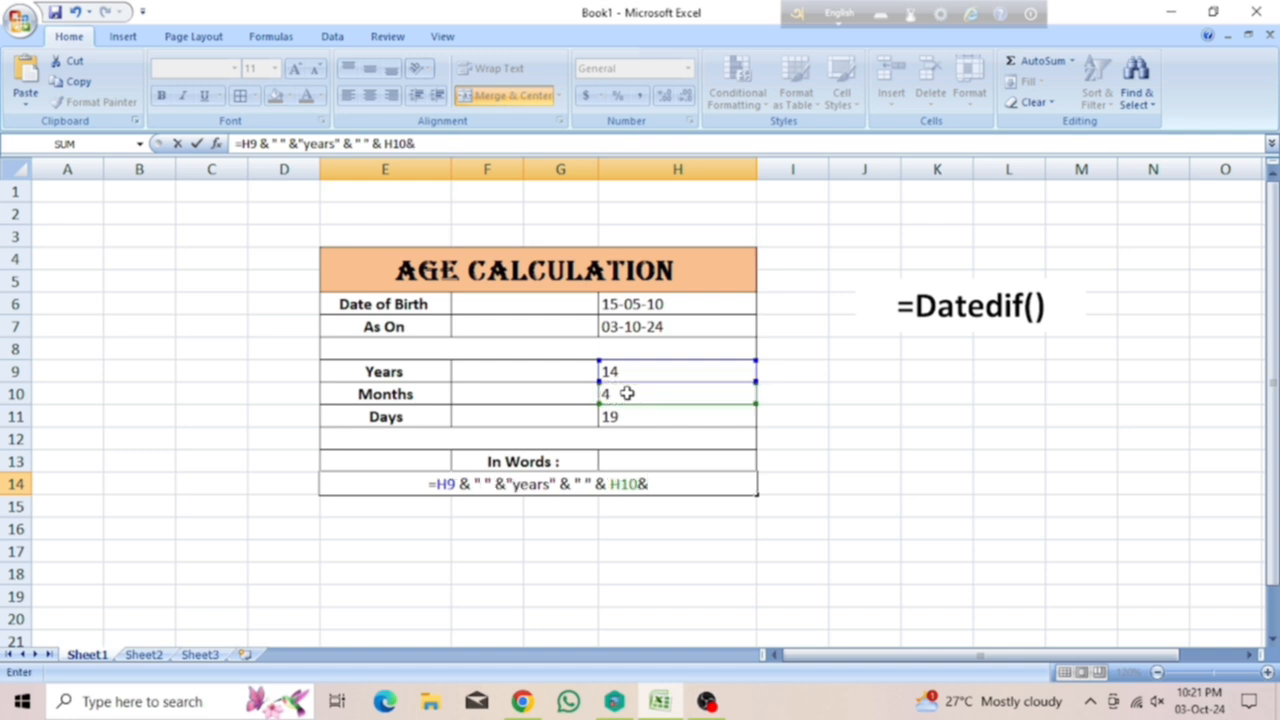
type(" \" \"")
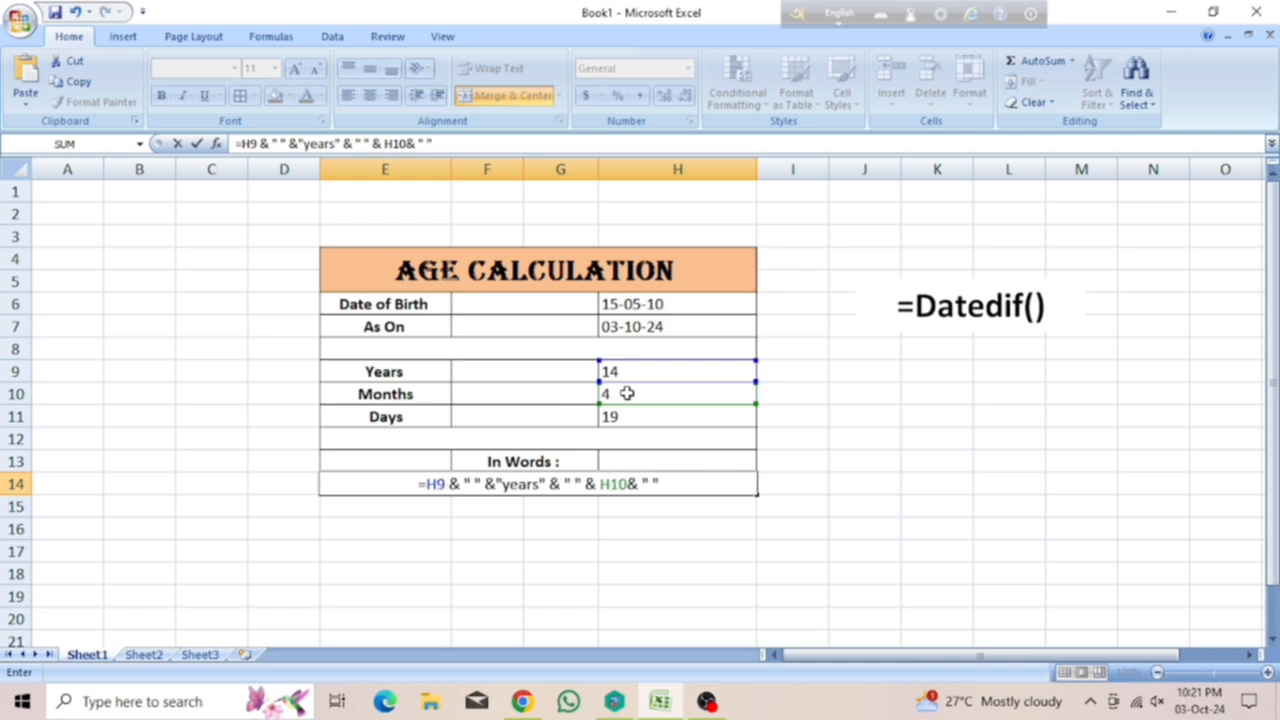
type(" &")
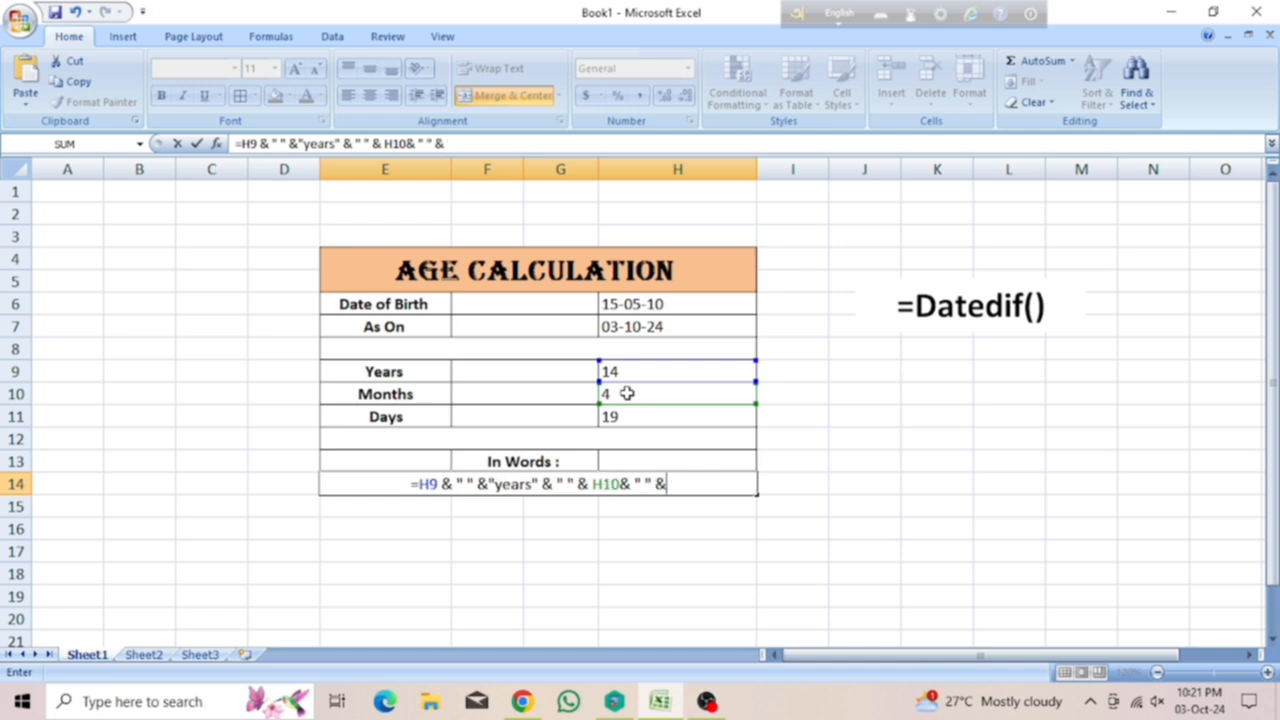
type("\"m")
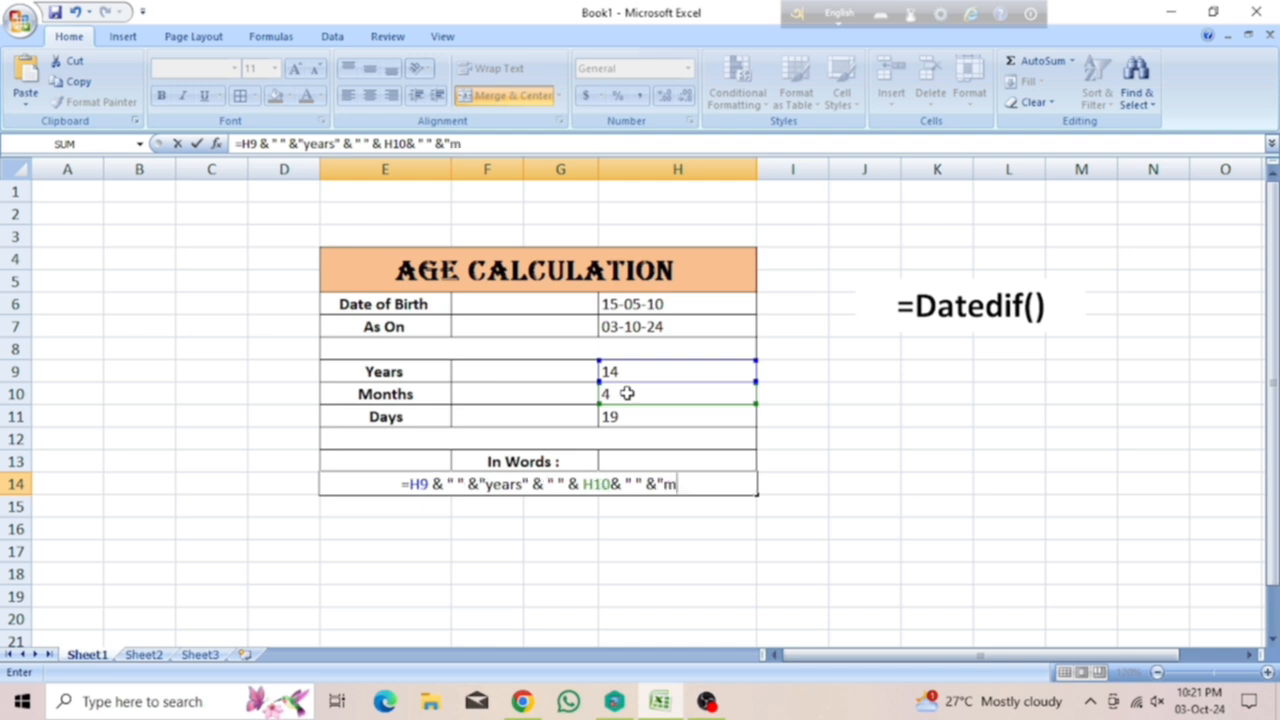
type("onths\"")
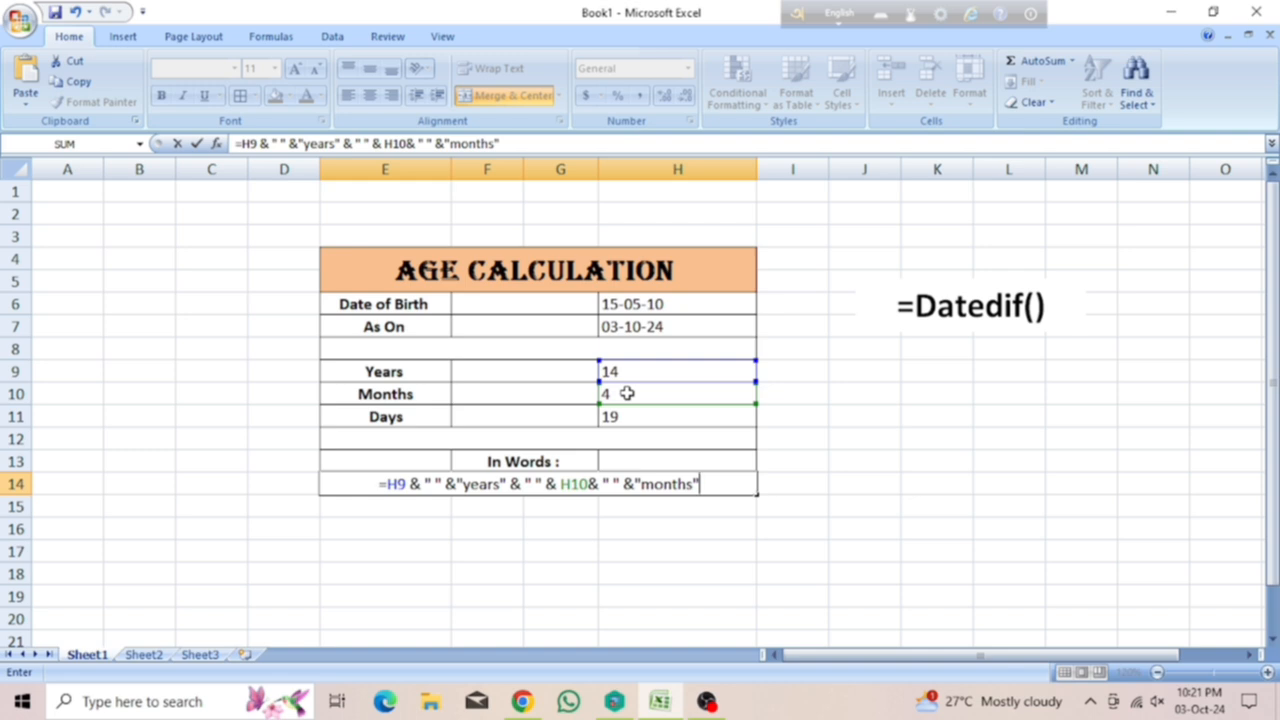
Complete the E14 formula with the days part, & H11&" " & "days", and enter it.
type("&")
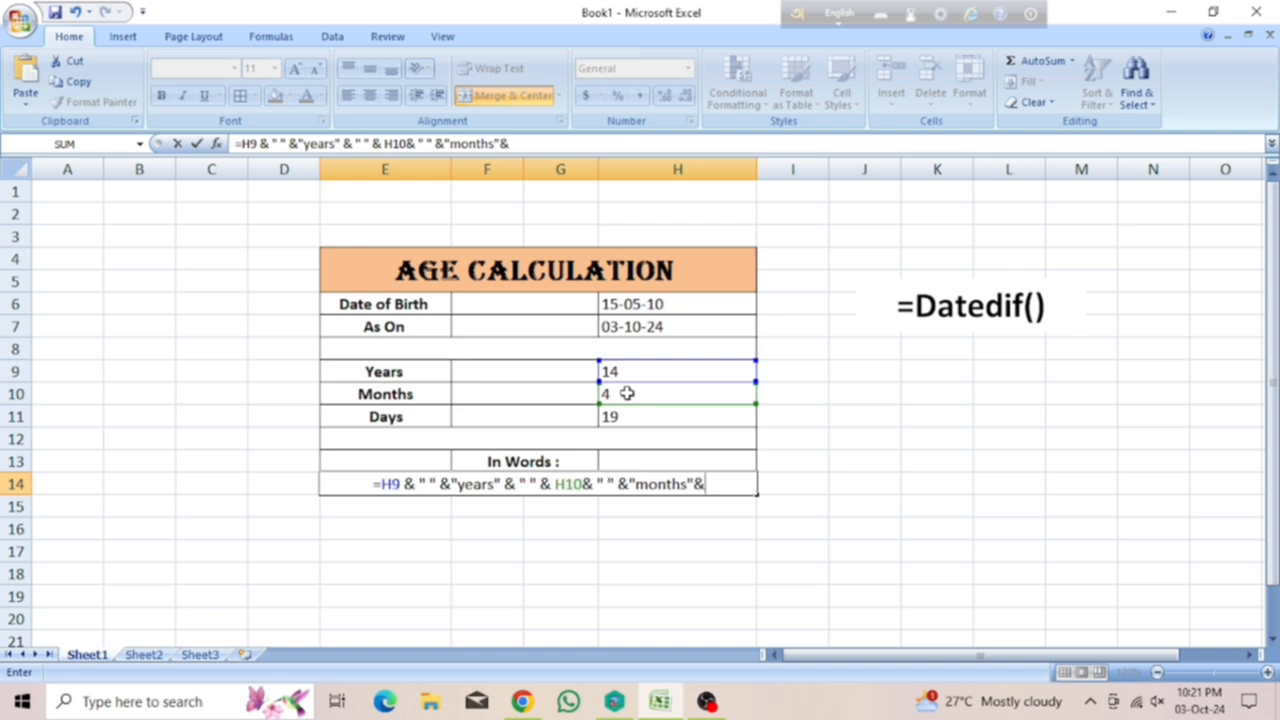
left_click(634, 421)
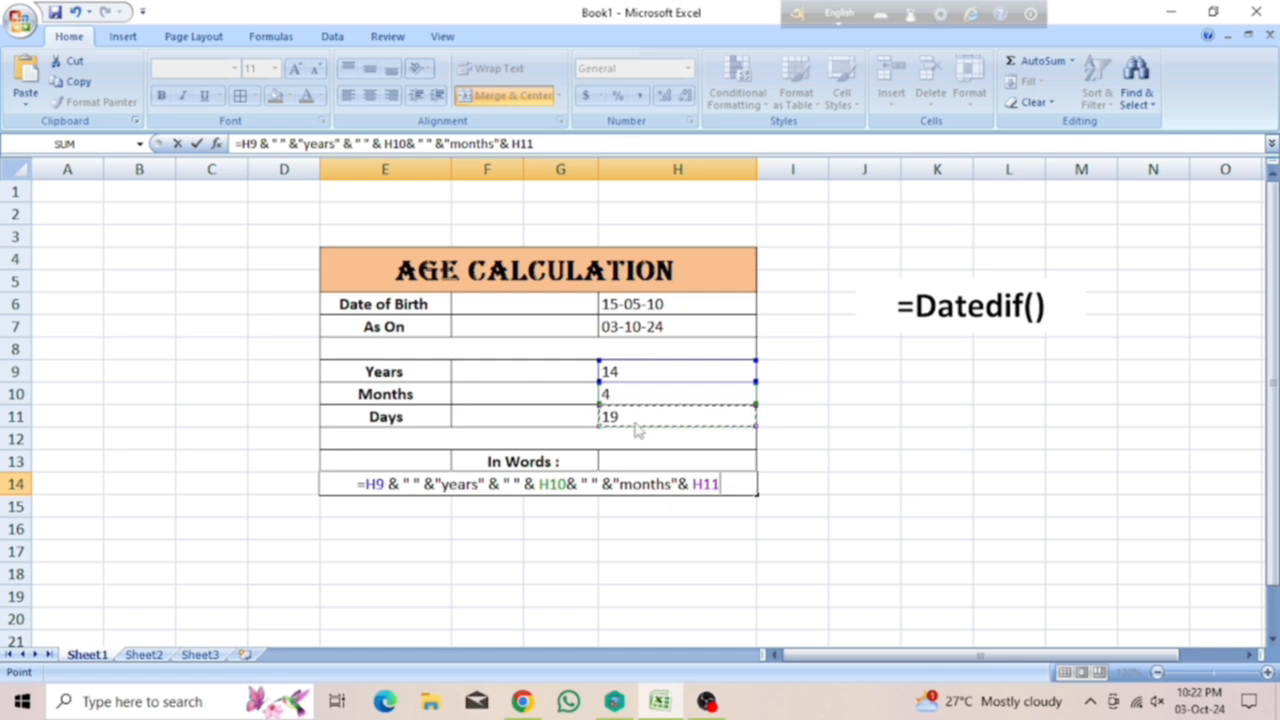
type("&")
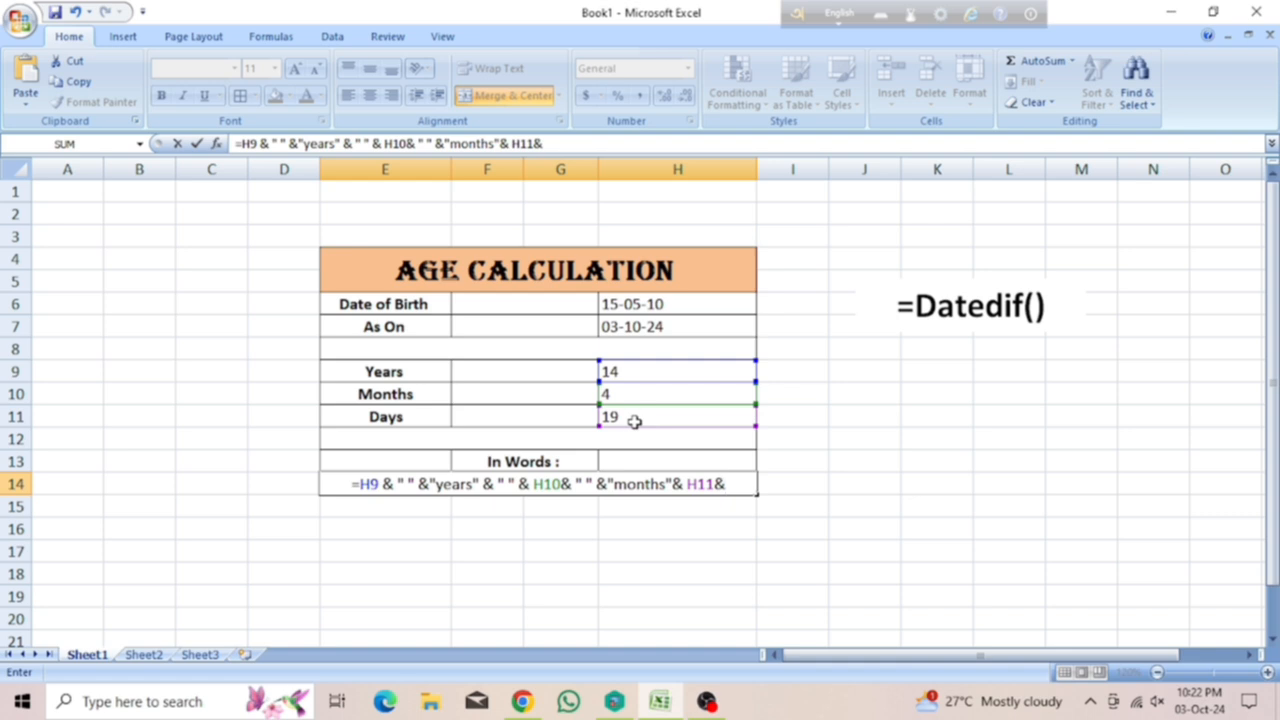
type("\" \"")
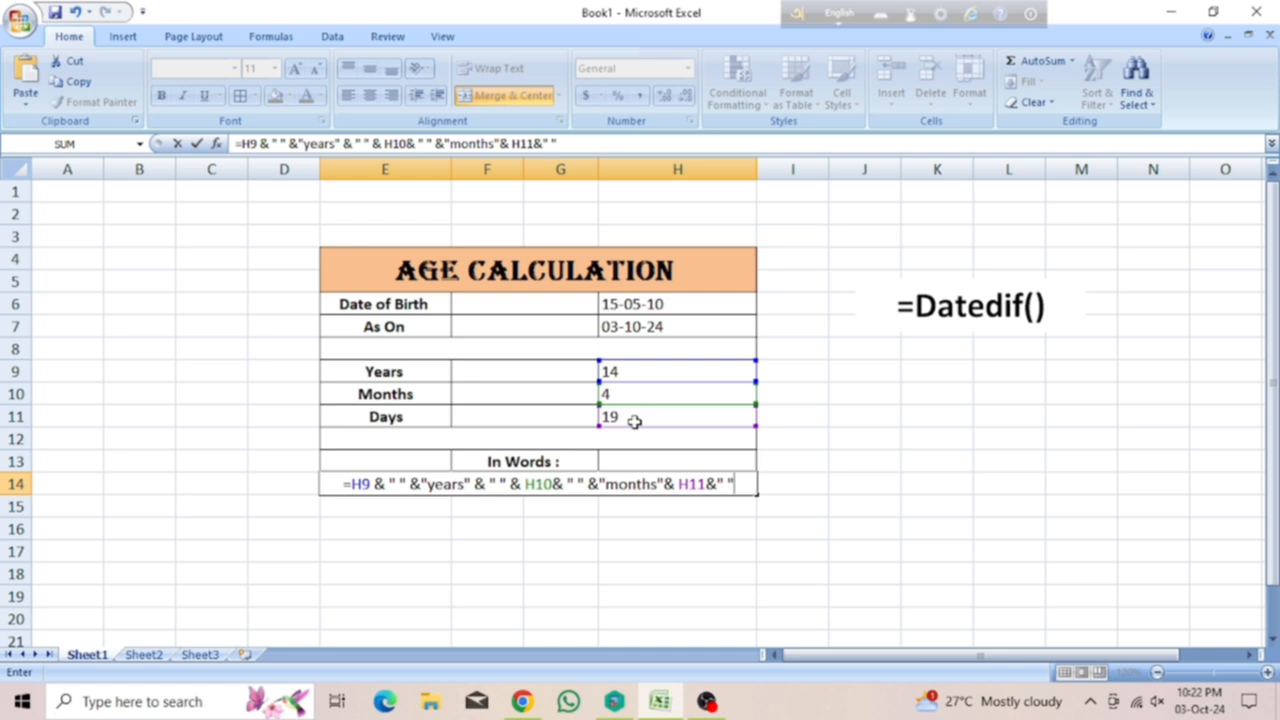
type(" &")
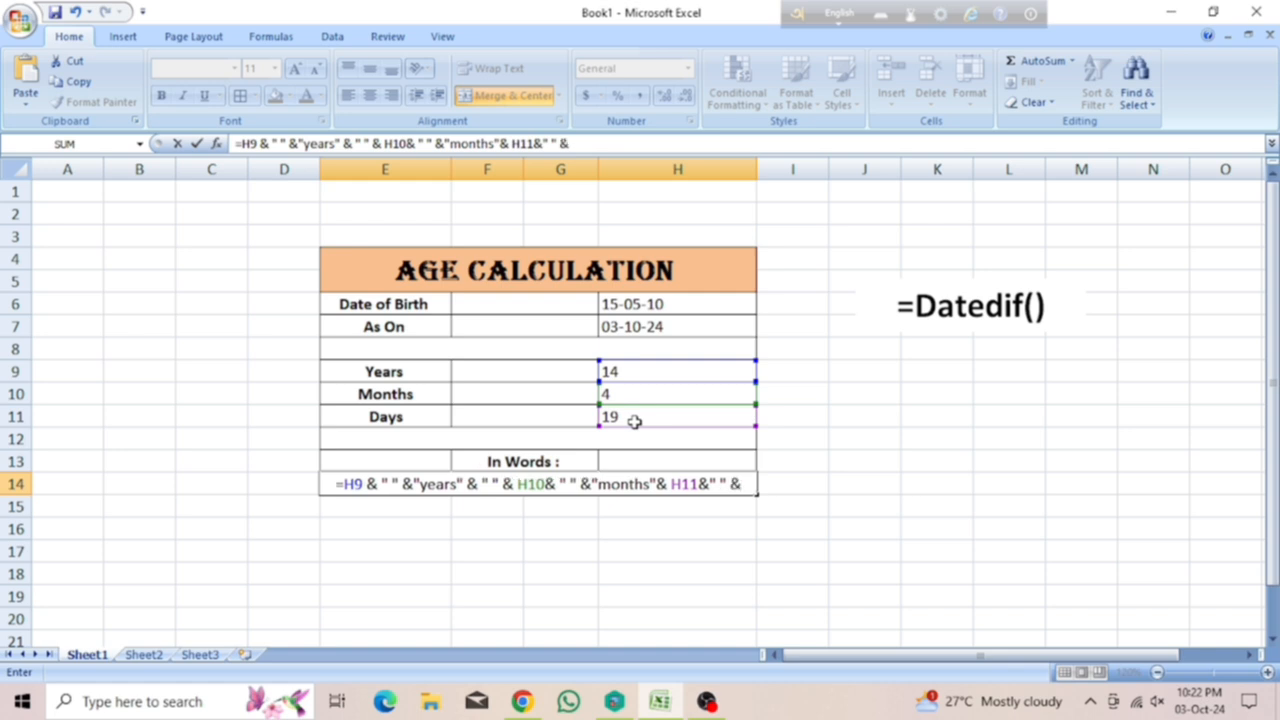
type(" \"")
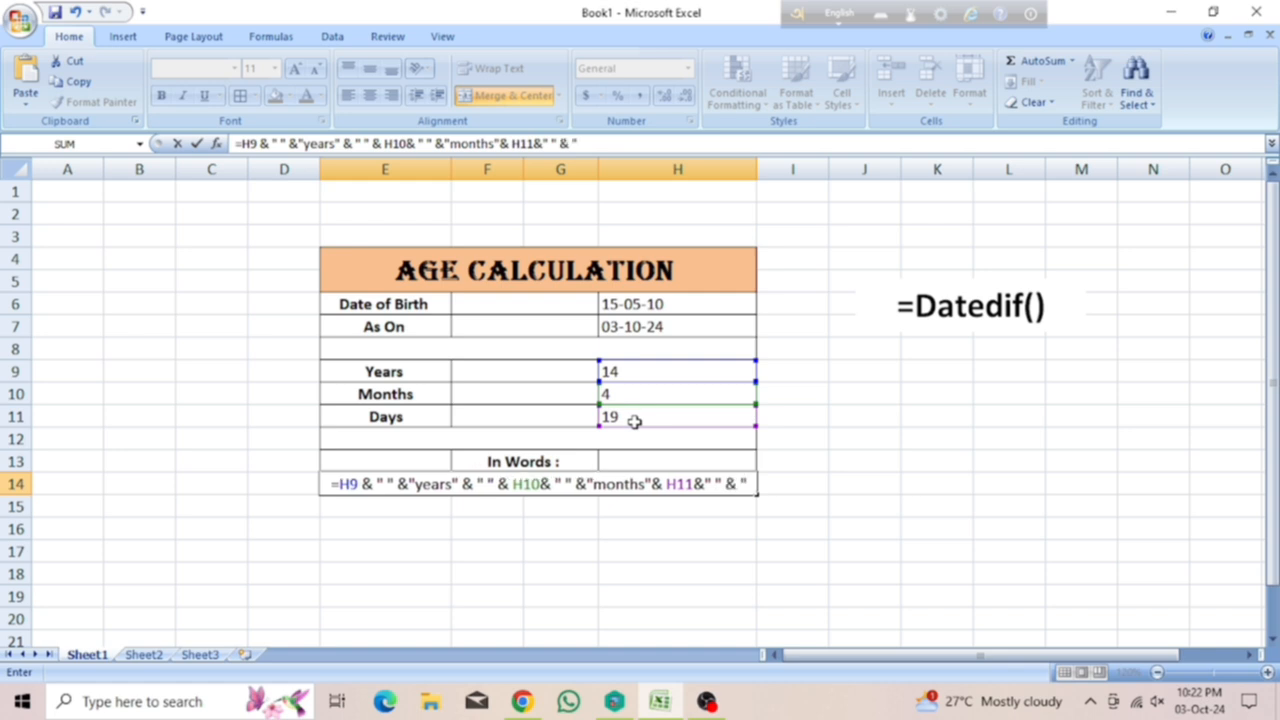
type("days\"")
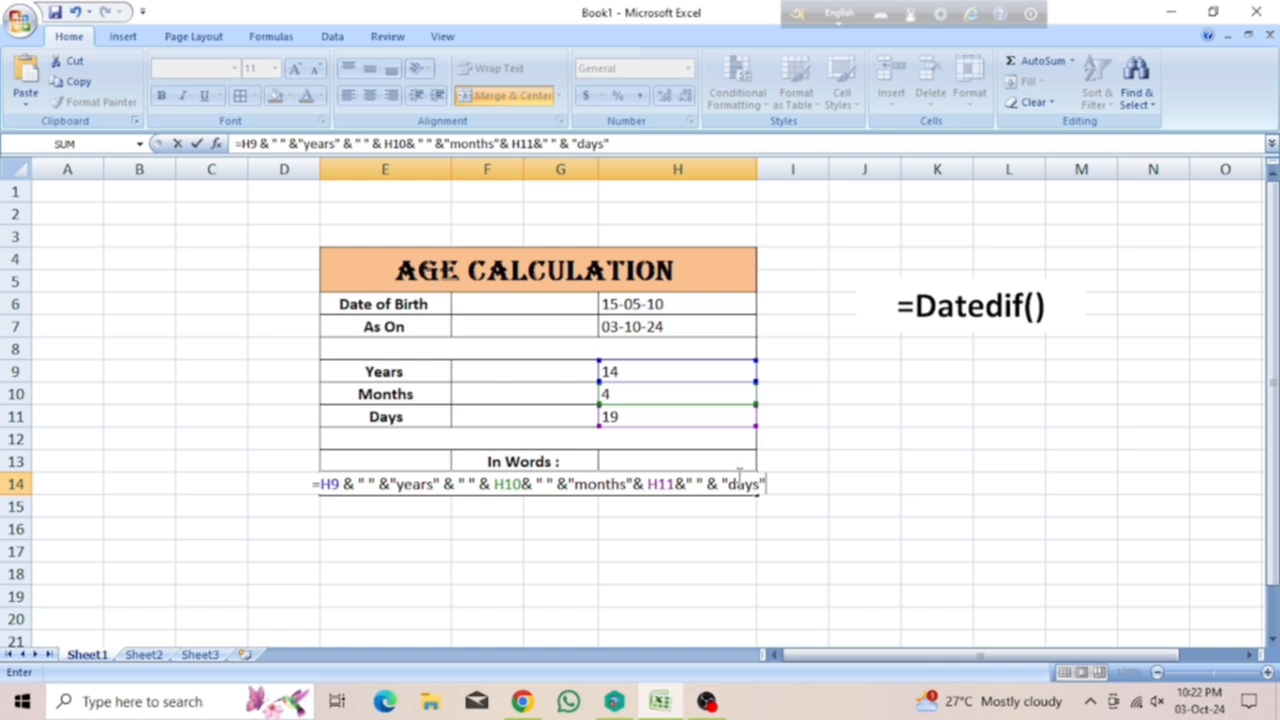
key("Return")
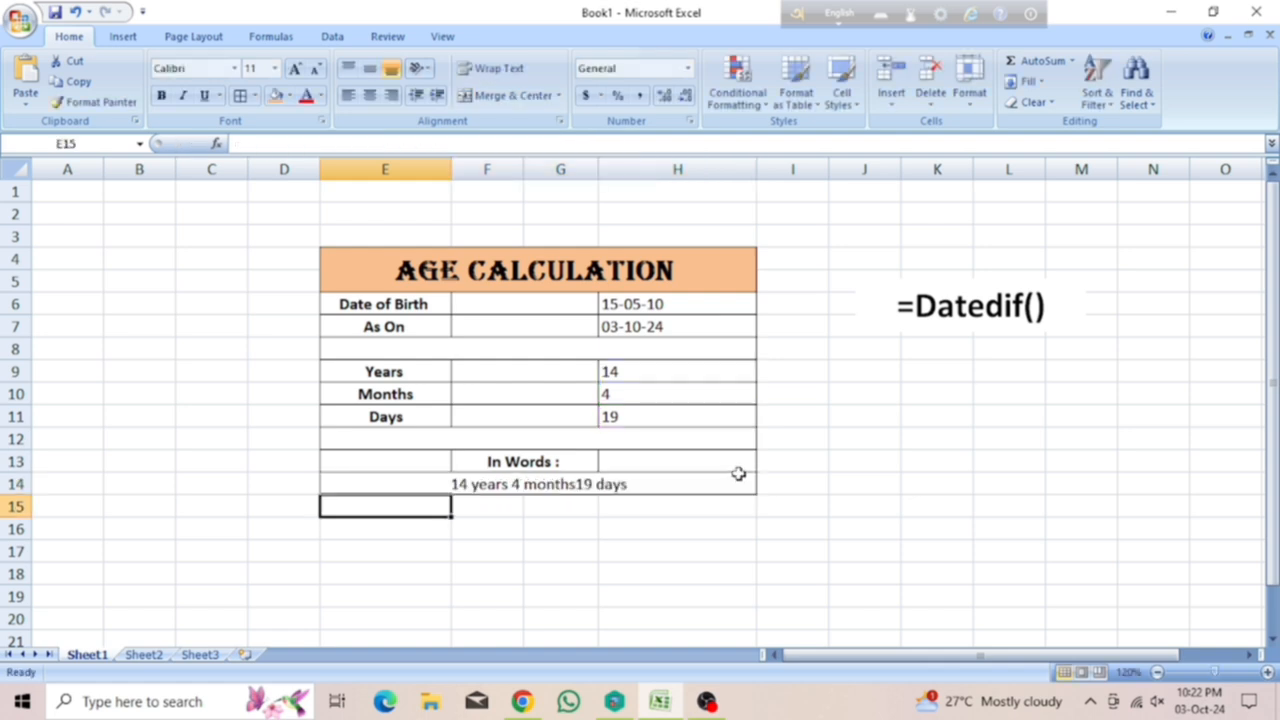